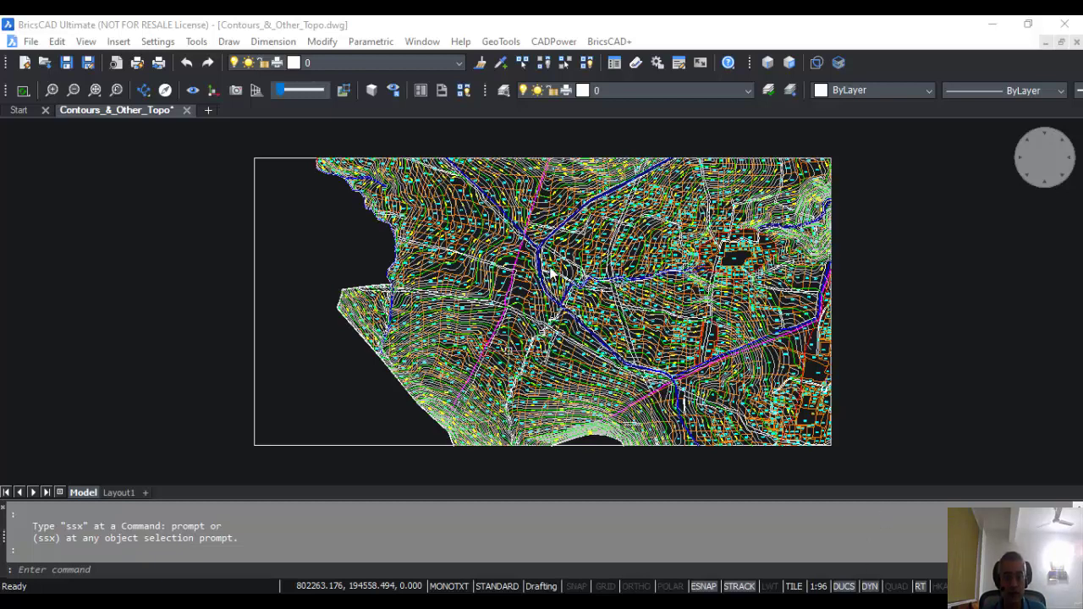
Examine the contour and topography drawing up close, including parcel numbers, field boundaries and contour elevation labels
{"action": "scroll", "coordinate": [550, 273], "scroll_direction": "up", "scroll_amount": 5}
{"action": "scroll", "coordinate": [548, 272], "scroll_direction": "up", "scroll_amount": 2}
{"action": "mouse_move", "coordinate": [532, 273]}
{"action": "middle_mouse_down"}
{"action": "mouse_move", "coordinate": [831, 411]}
{"action": "mouse_move", "coordinate": [677, 390]}
{"action": "middle_mouse_up"}
{"action": "middle_click_drag", "start_coordinate": [572, 267], "coordinate": [601, 310]}
{"action": "scroll", "coordinate": [533, 285], "scroll_direction": "down", "scroll_amount": 2}
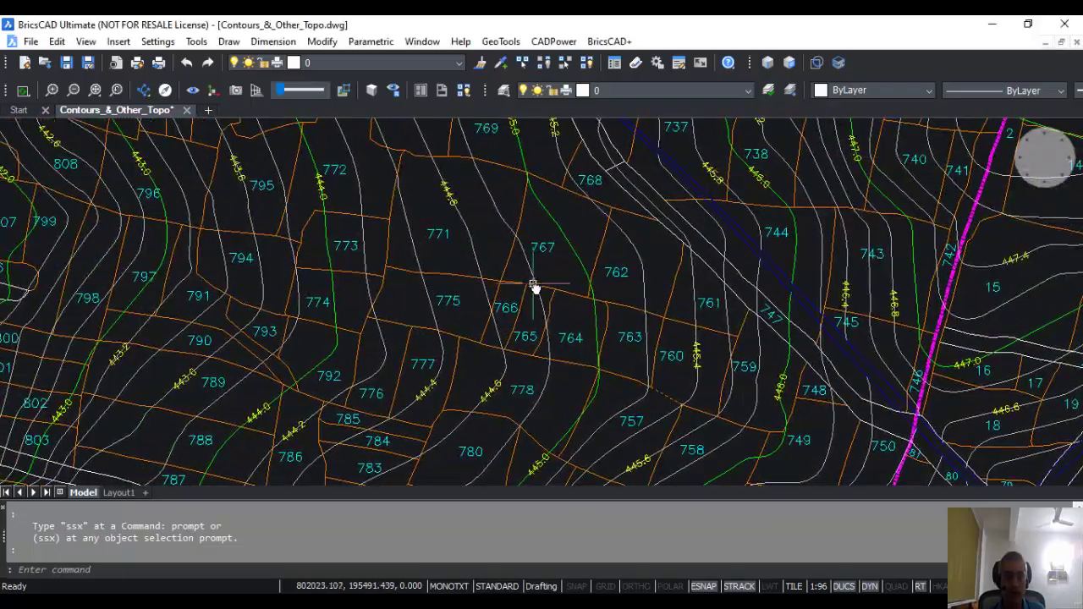
{"action": "scroll", "coordinate": [518, 231], "scroll_direction": "down", "scroll_amount": 1}
{"action": "scroll", "coordinate": [426, 341], "scroll_direction": "down", "scroll_amount": 2}
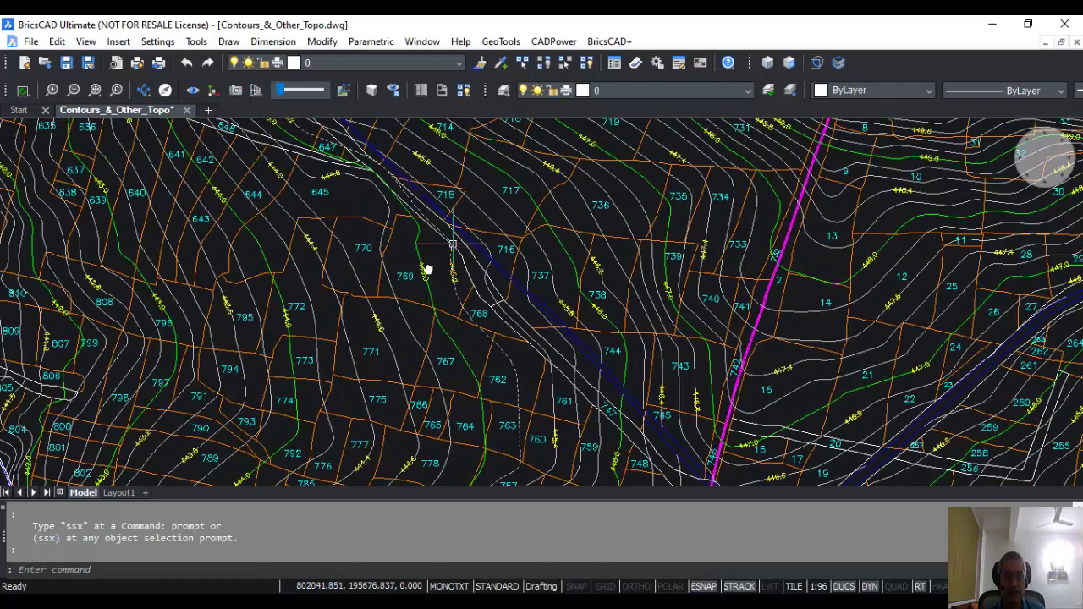
{"action": "scroll", "coordinate": [406, 273], "scroll_direction": "down", "scroll_amount": 3}
{"action": "middle_click_drag", "start_coordinate": [417, 277], "coordinate": [418, 186]}
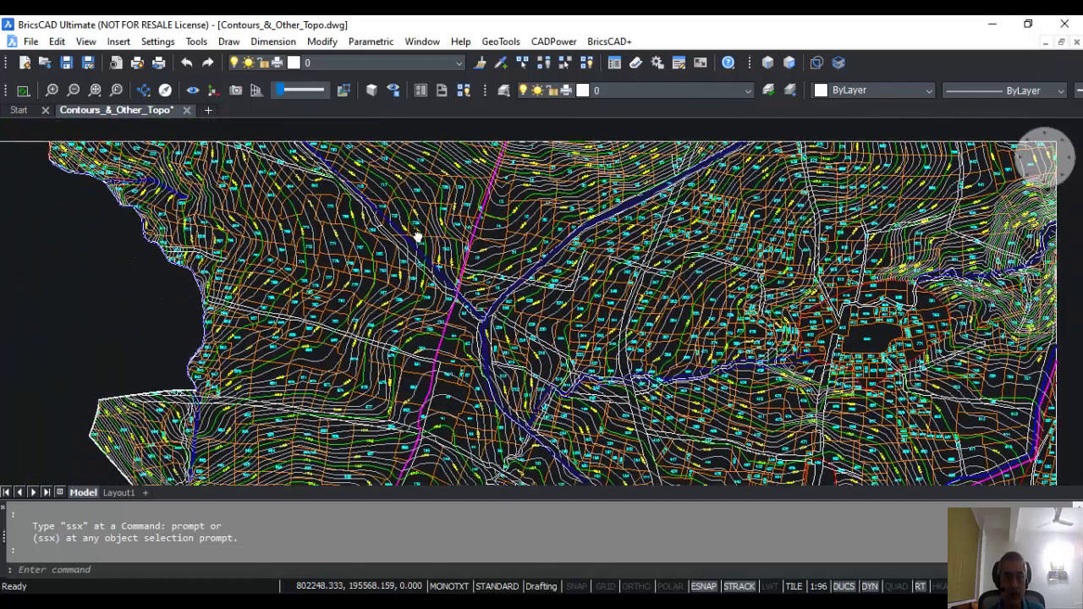
Open the drawing's layer list in the Drawing Explorer and enlarge the list area to show more layers
{"action": "left_click", "coordinate": [197, 41]}
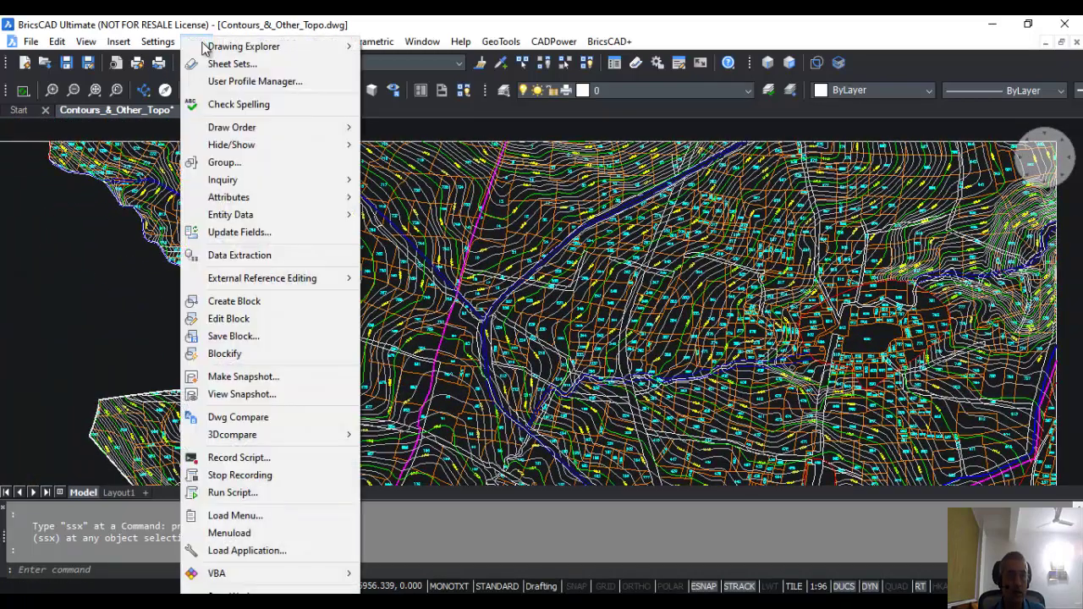
{"action": "mouse_move", "coordinate": [219, 49]}
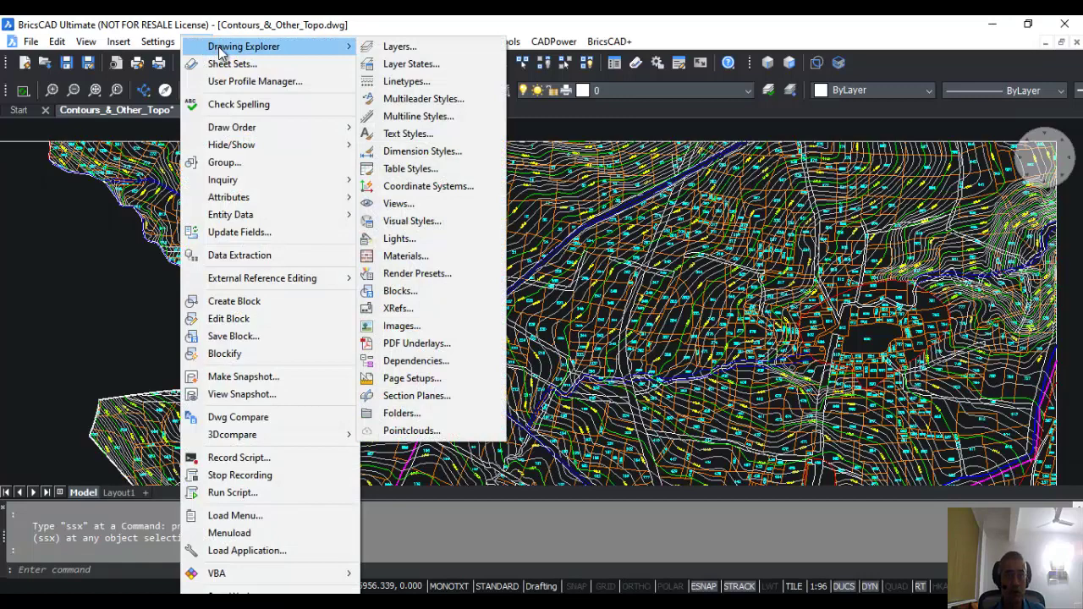
{"action": "left_click", "coordinate": [396, 46]}
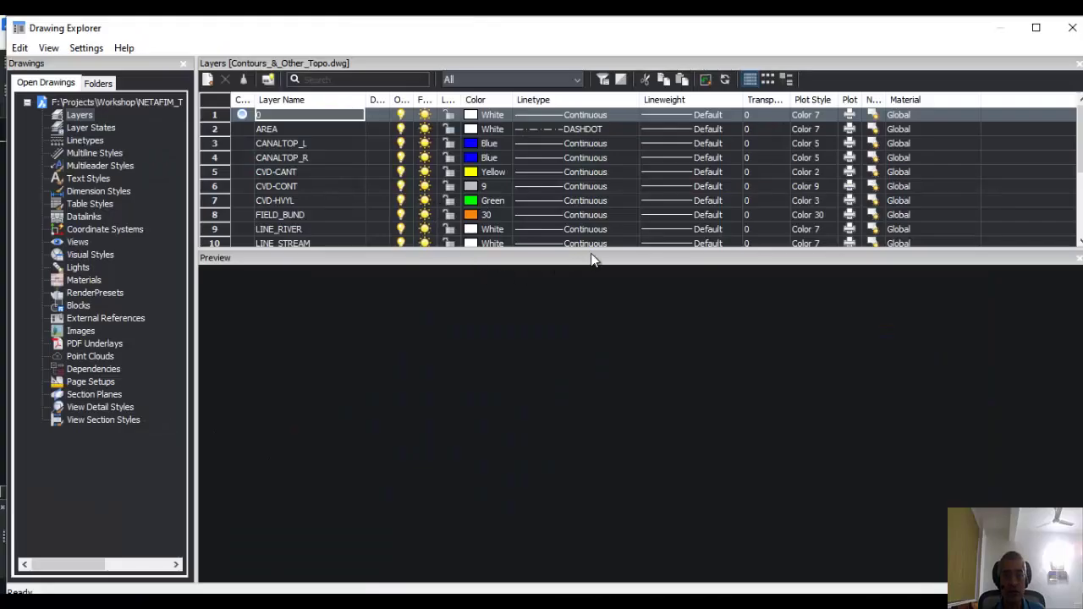
{"action": "left_click_drag", "start_coordinate": [592, 252], "coordinate": [592, 288]}
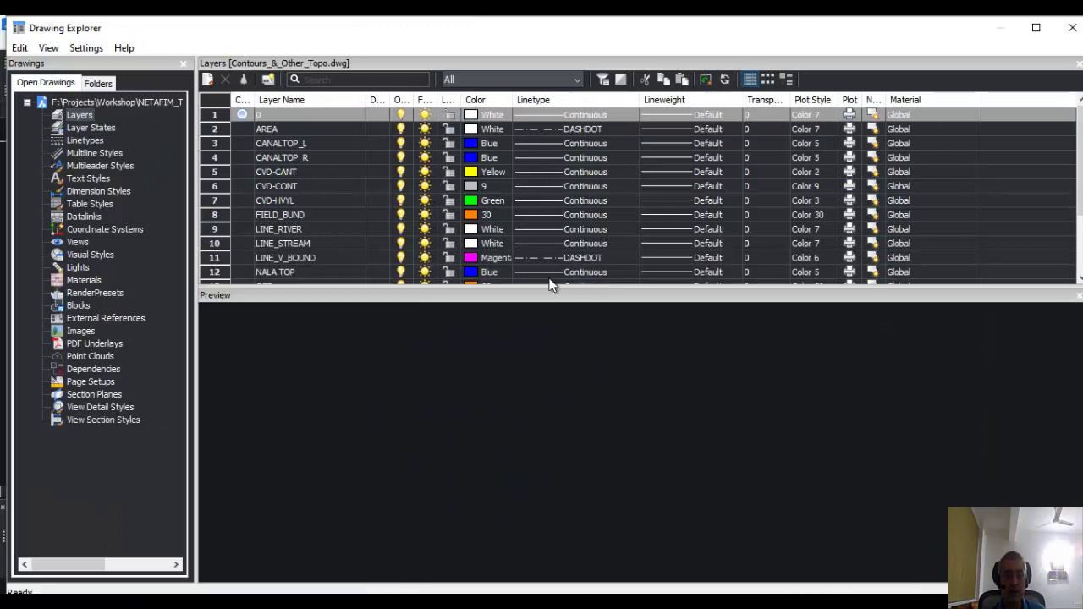
Preview the contents of each layer one by one, from AREA down to VILLAGESETTLEMENT_LIMIT
{"action": "left_click", "coordinate": [216, 129]}
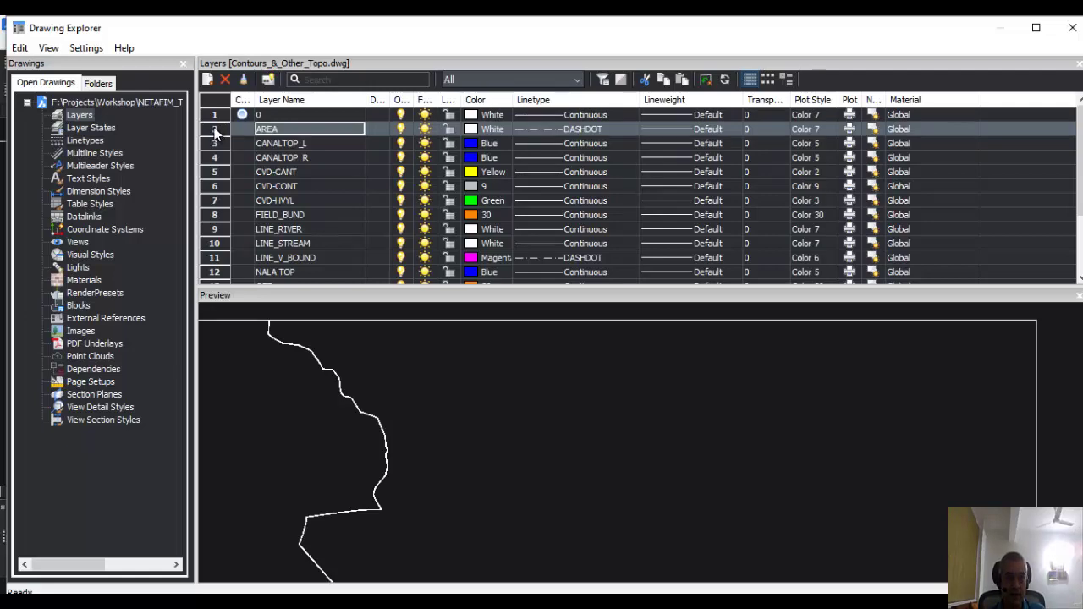
{"action": "key", "text": "Down"}
{"action": "key", "text": "Down"}
{"action": "key", "text": "Down"}
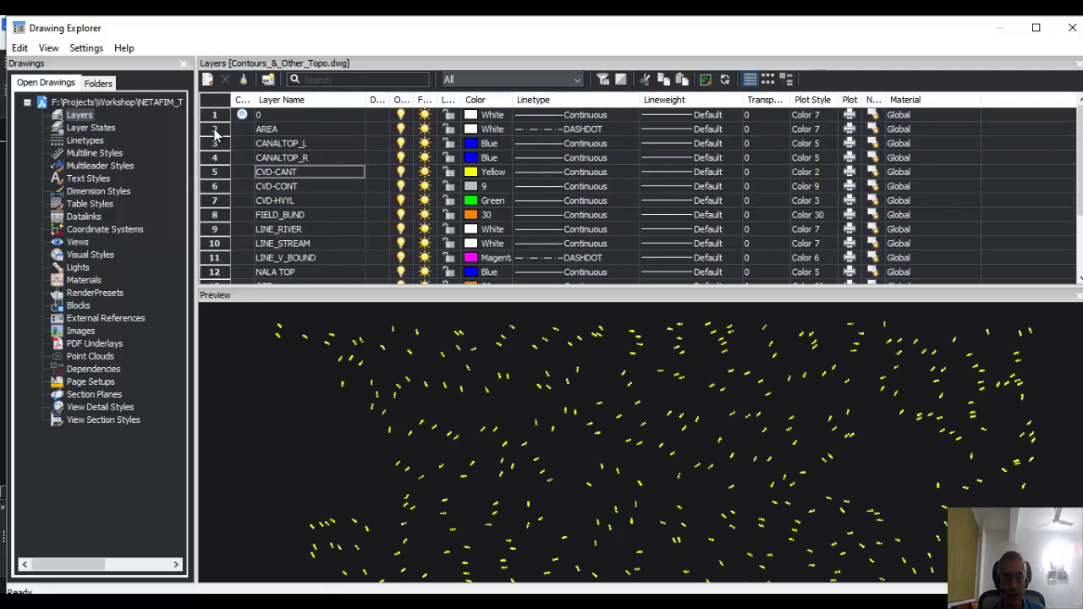
{"action": "key", "text": "Down"}
{"action": "key", "text": "Down"}
{"action": "key", "text": "Down"}
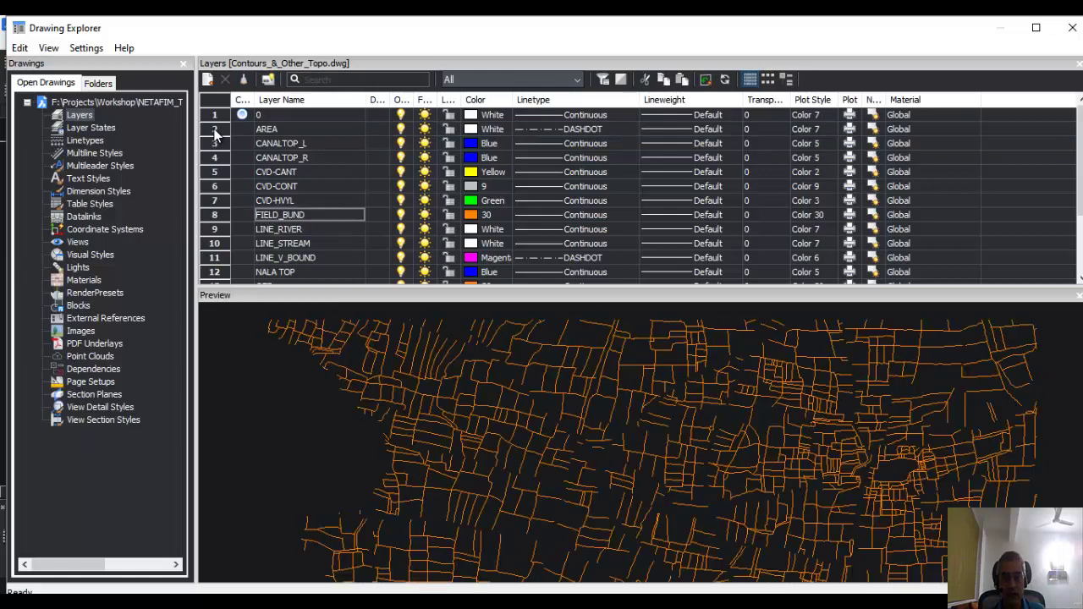
{"action": "key", "text": "Down"}
{"action": "key", "text": "Down"}
{"action": "key", "text": "Down"}
{"action": "key", "text": "Down"}
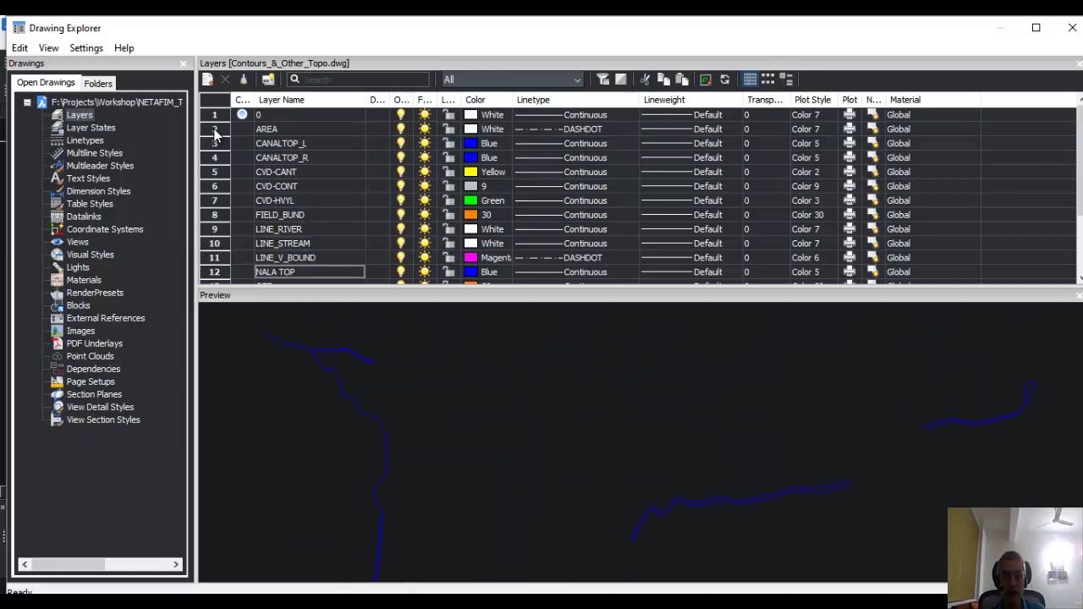
{"action": "key", "text": "Down"}
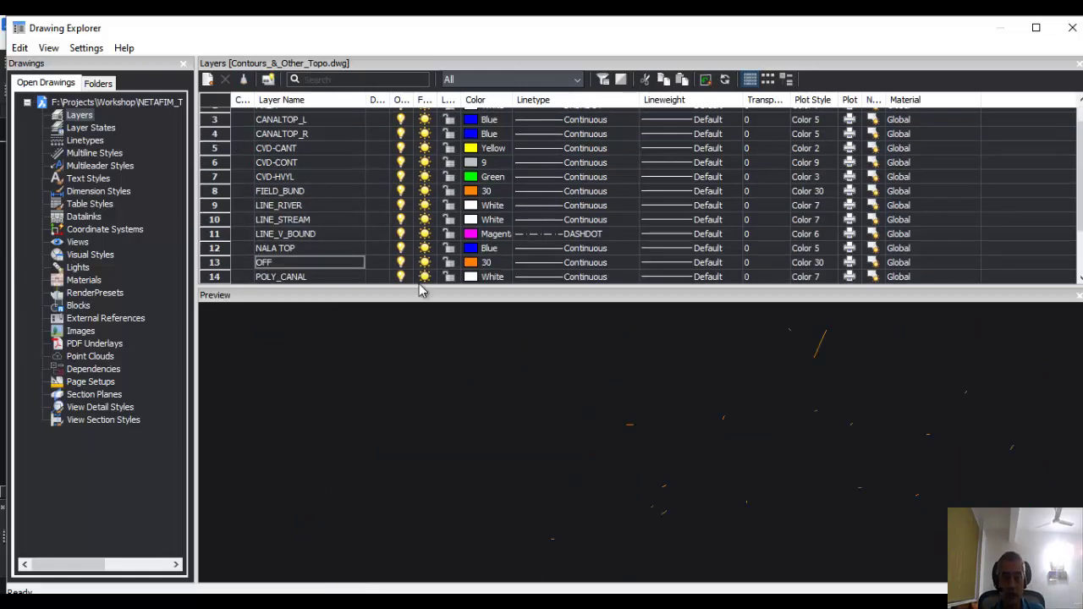
{"action": "key", "text": "Down"}
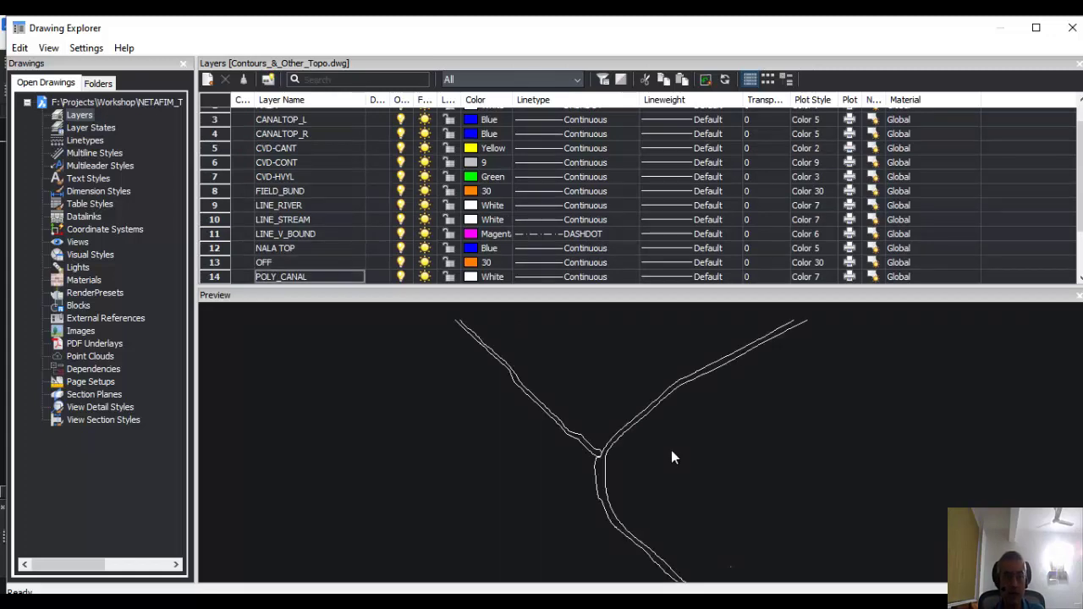
{"action": "key", "text": "Down"}
{"action": "key", "text": "Down"}
{"action": "key", "text": "Down"}
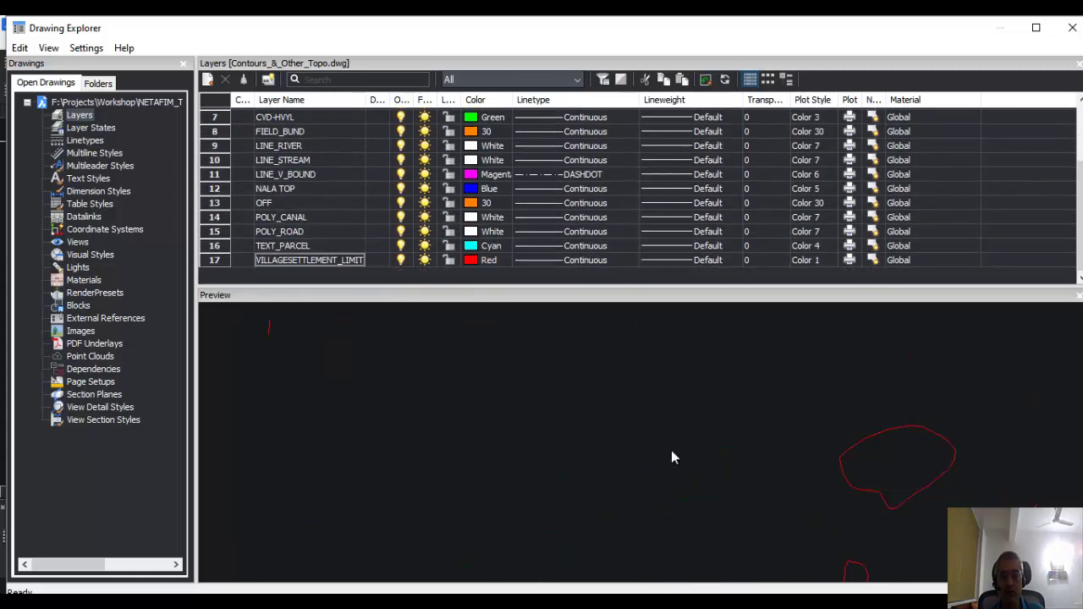
Shift the Drawing Explorer slightly and go back up through the layers from FIELD_BUND to layer 0
{"action": "mouse_move", "coordinate": [676, 27]}
{"action": "left_mouse_down"}
{"action": "mouse_move", "coordinate": [689, 459]}
{"action": "mouse_move", "coordinate": [805, 285]}
{"action": "mouse_move", "coordinate": [752, 394]}
{"action": "mouse_move", "coordinate": [687, 253]}
{"action": "mouse_move", "coordinate": [709, 80]}
{"action": "mouse_move", "coordinate": [733, 39]}
{"action": "left_mouse_up"}
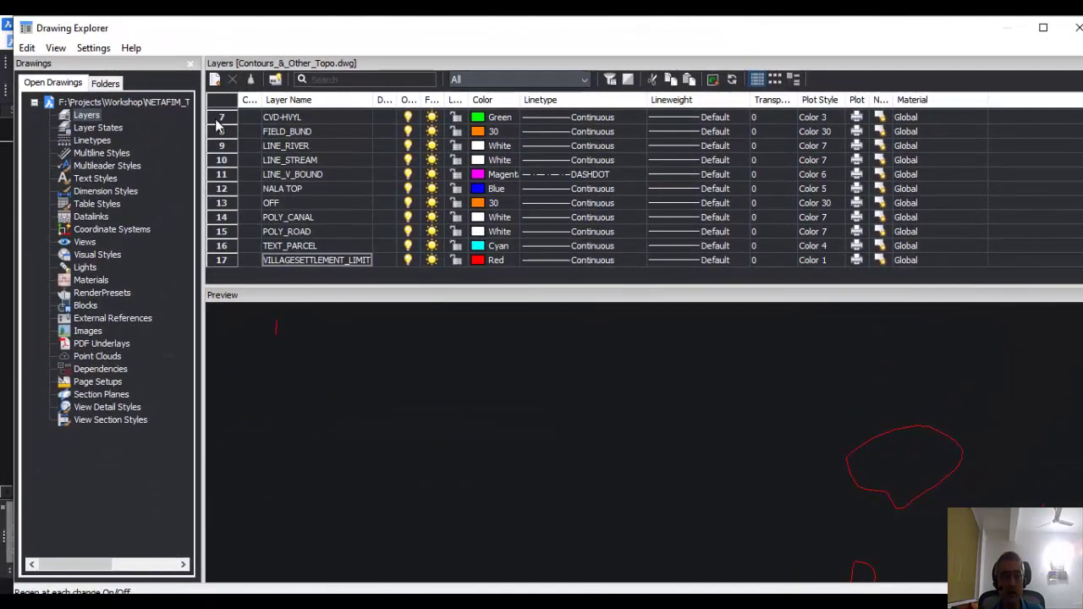
{"action": "left_click", "coordinate": [284, 118]}
{"action": "left_click", "coordinate": [284, 132]}
{"action": "key", "text": "Up"}
{"action": "key", "text": "Up"}
{"action": "key", "text": "Up"}
{"action": "key", "text": "Up"}
{"action": "key", "text": "Up"}
{"action": "key", "text": "Up"}
{"action": "key", "text": "Up"}
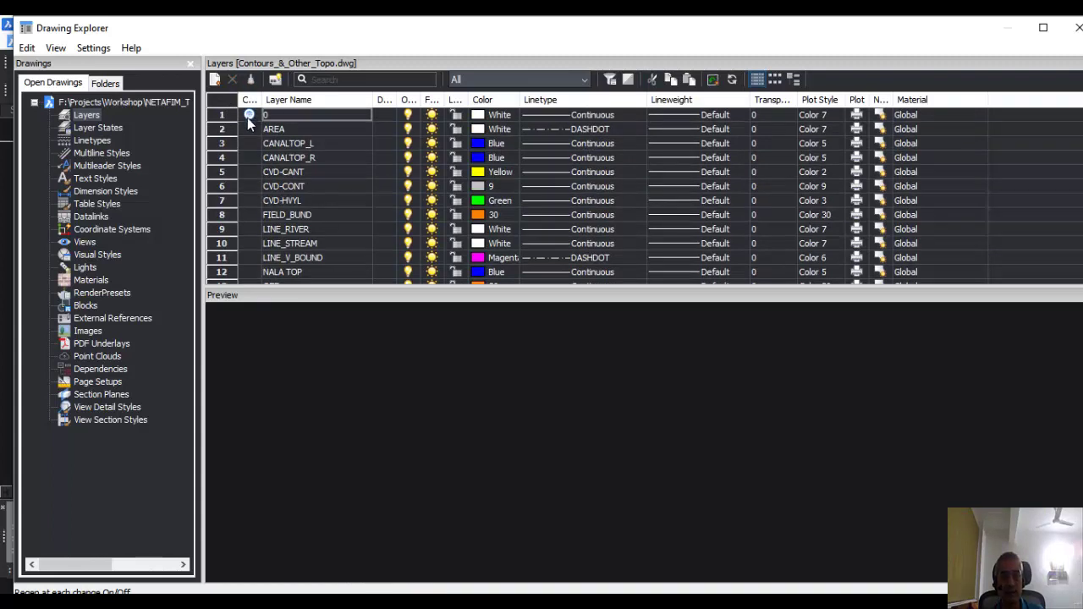
Try CVD-HVYL, LINE_V_BOUND and LINE_RIVER as the current layer, ending with CVD-CANT as current
{"action": "left_click", "coordinate": [255, 198]}
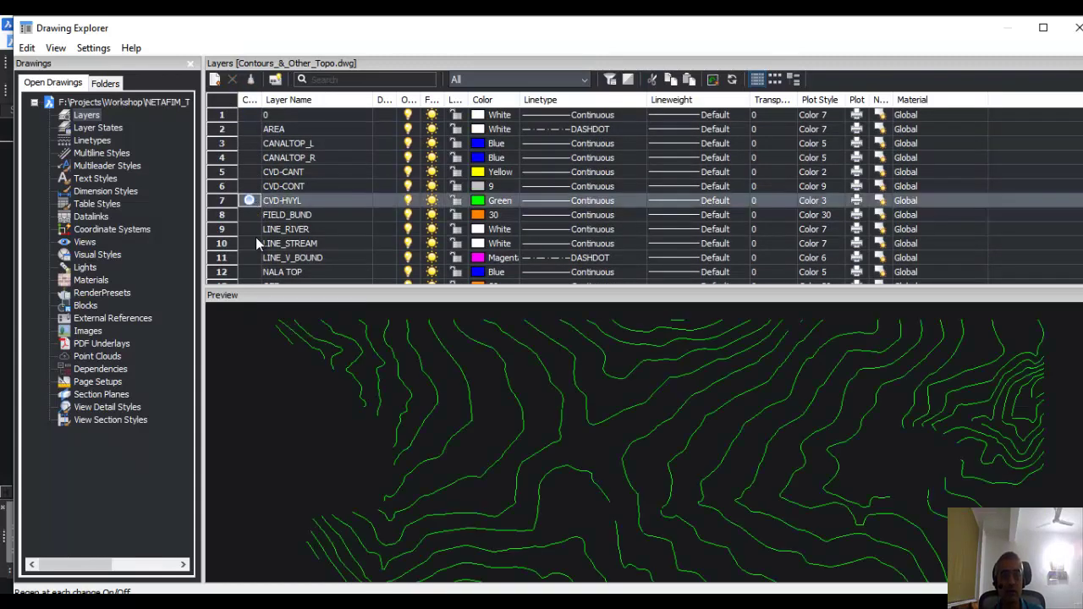
{"action": "left_click", "coordinate": [256, 256]}
{"action": "left_click", "coordinate": [253, 227]}
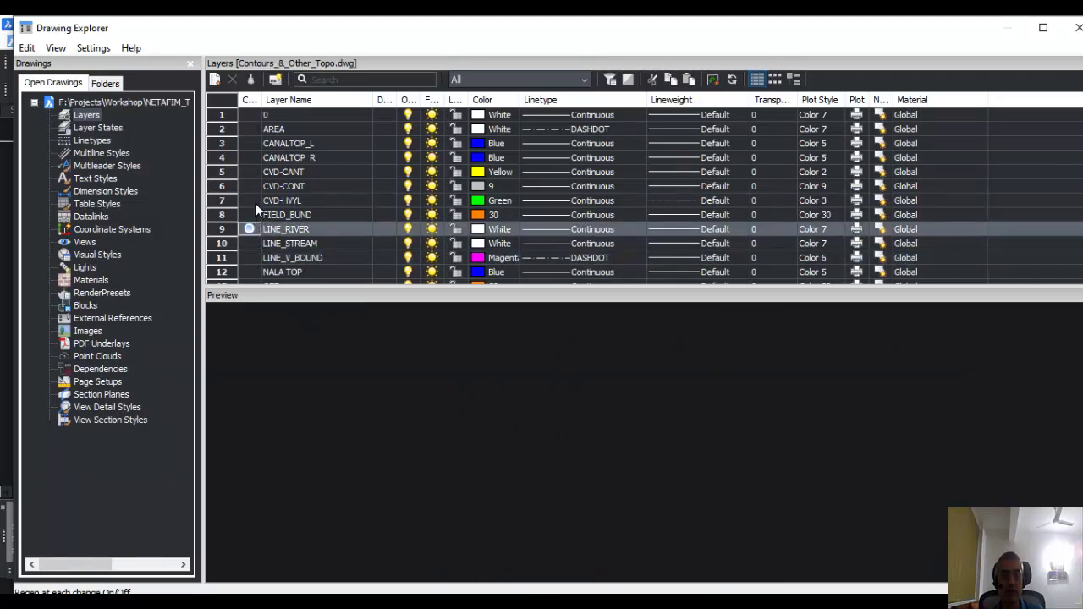
{"action": "left_click", "coordinate": [256, 173]}
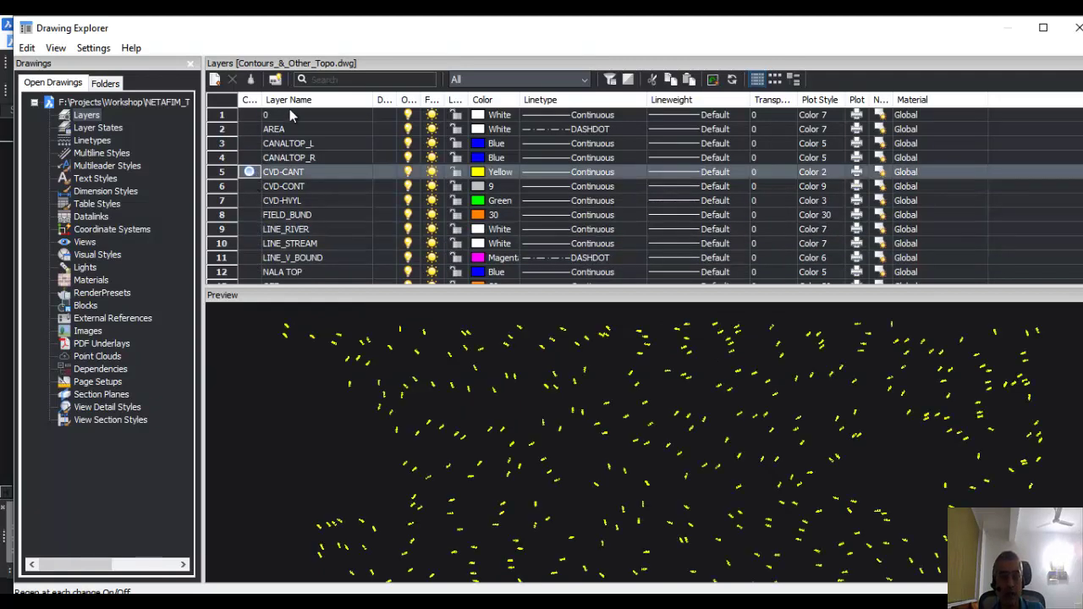
Widen the layer descriptions and describe CANALTOP_L as "Canal Top Left" and CANALTOP_R as "Canal Tip Right"
{"action": "left_click_drag", "start_coordinate": [398, 99], "coordinate": [422, 99]}
{"action": "double_click", "coordinate": [397, 115]}
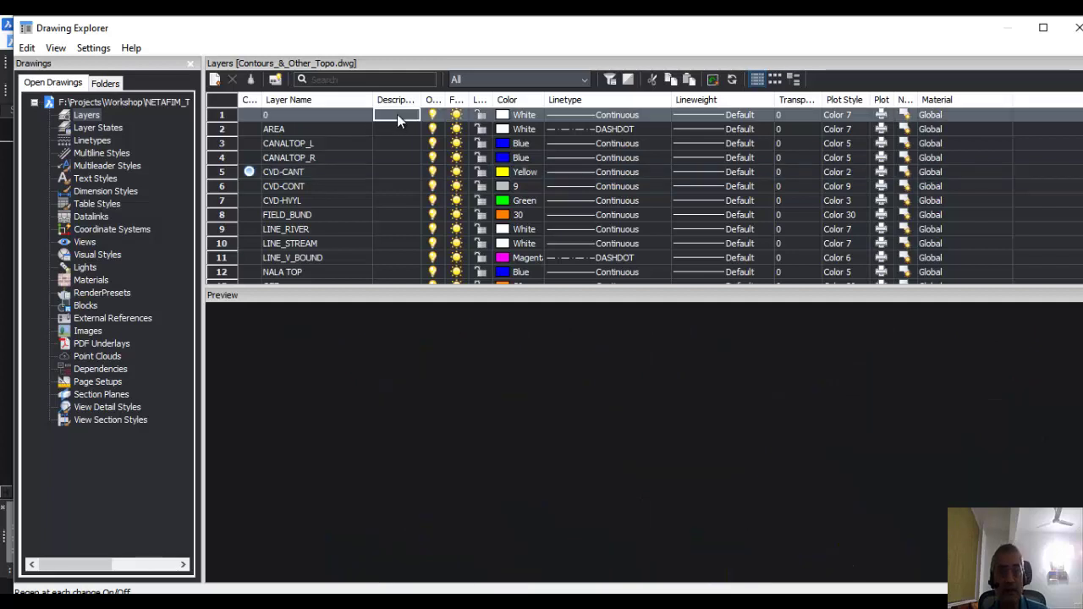
{"action": "left_click", "coordinate": [396, 143]}
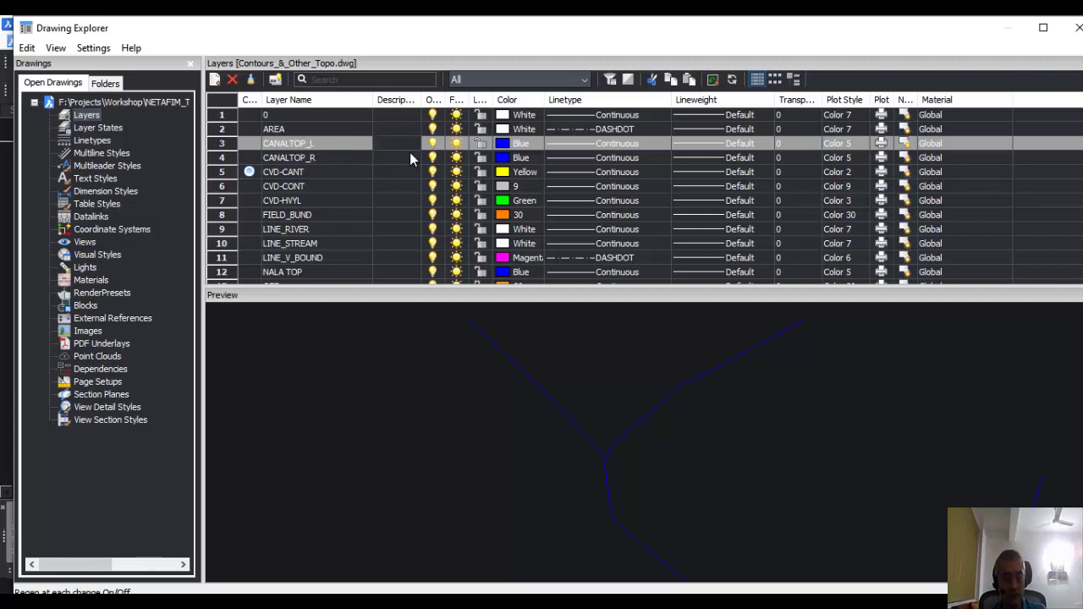
{"action": "type", "text": "al "}
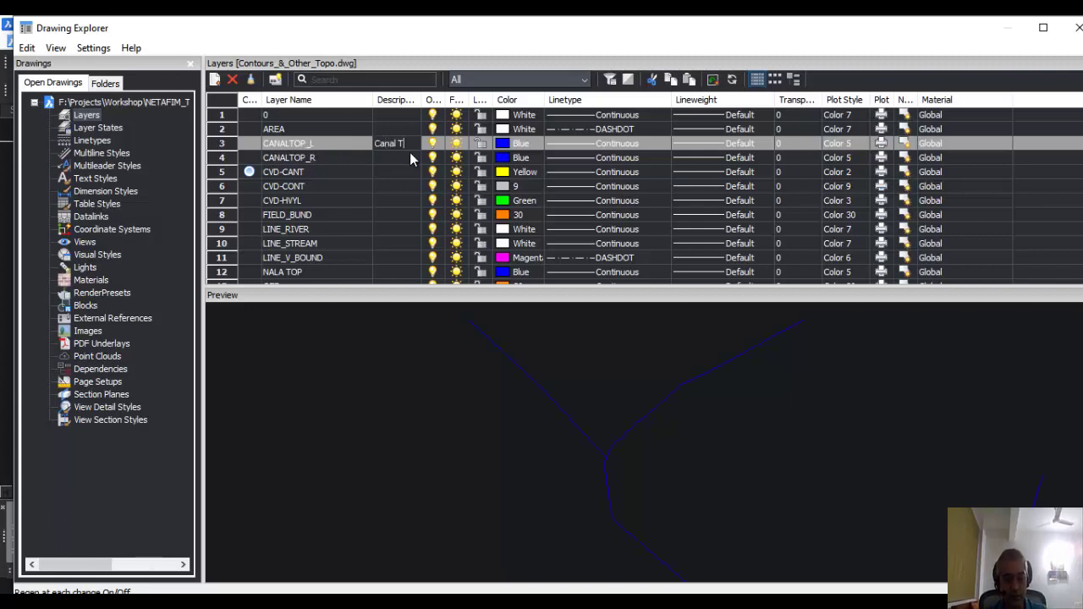
{"action": "type", "text": "Top L"}
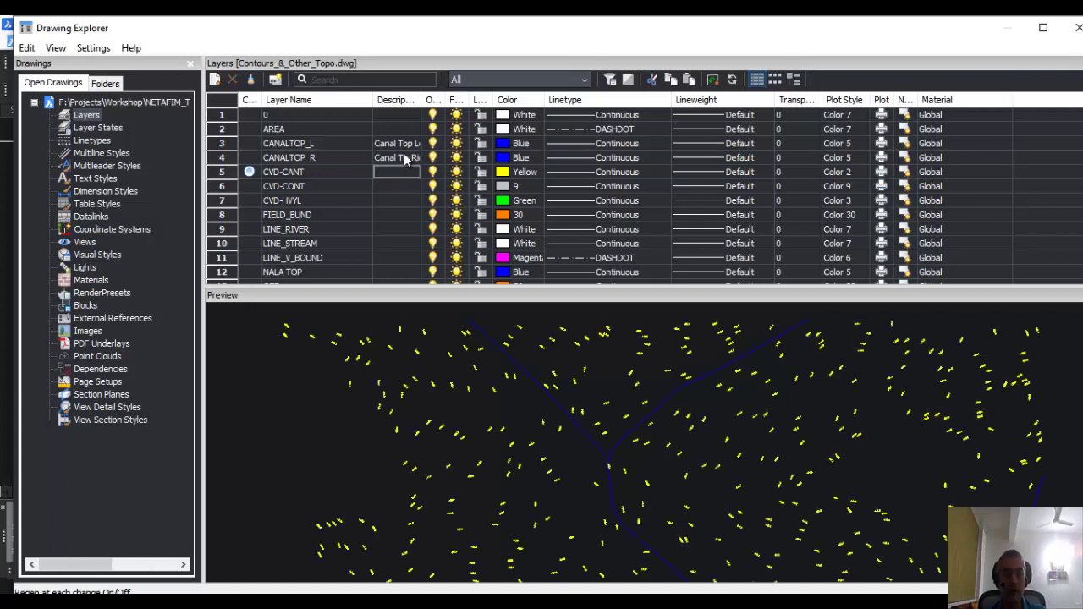
{"action": "double_click", "coordinate": [399, 147]}
{"action": "double_click", "coordinate": [401, 159]}
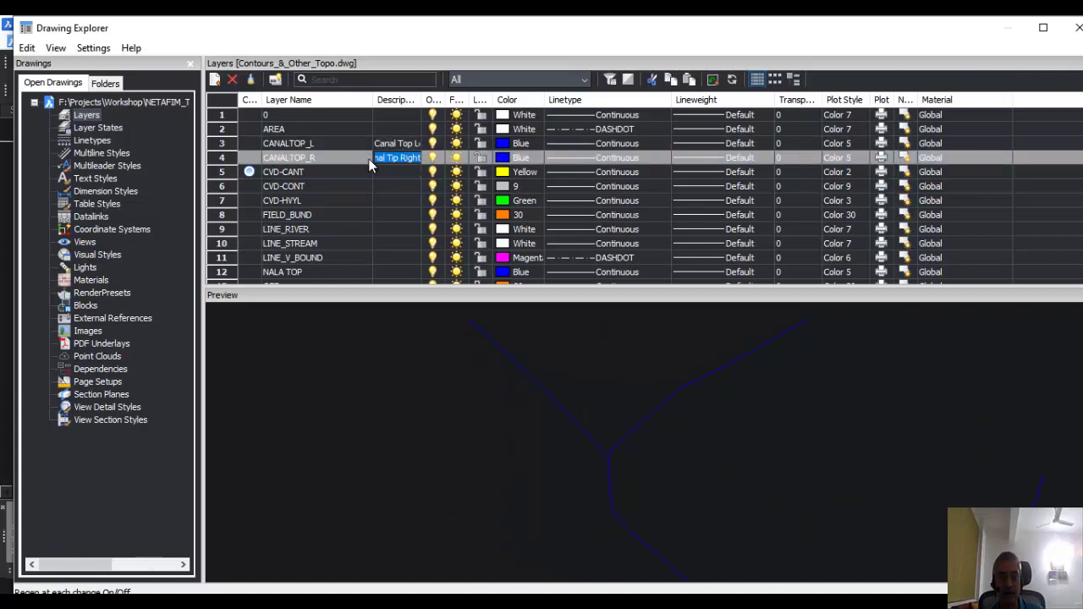
Turn the CVD-HVYL layer off and back on, and freeze and thaw it
{"action": "left_click_drag", "start_coordinate": [445, 100], "coordinate": [464, 99]}
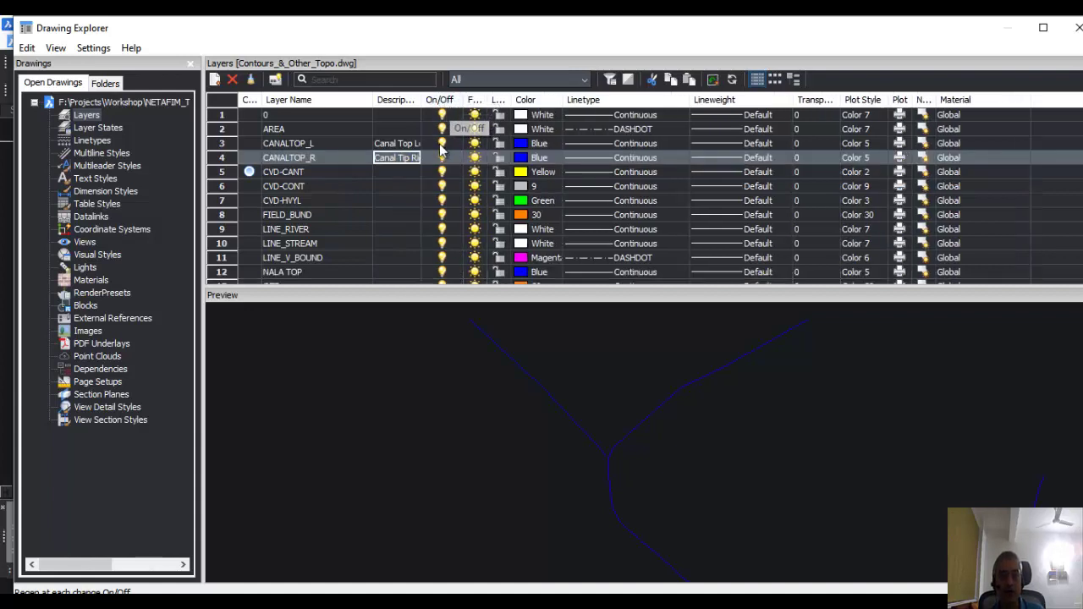
{"action": "left_click", "coordinate": [442, 203]}
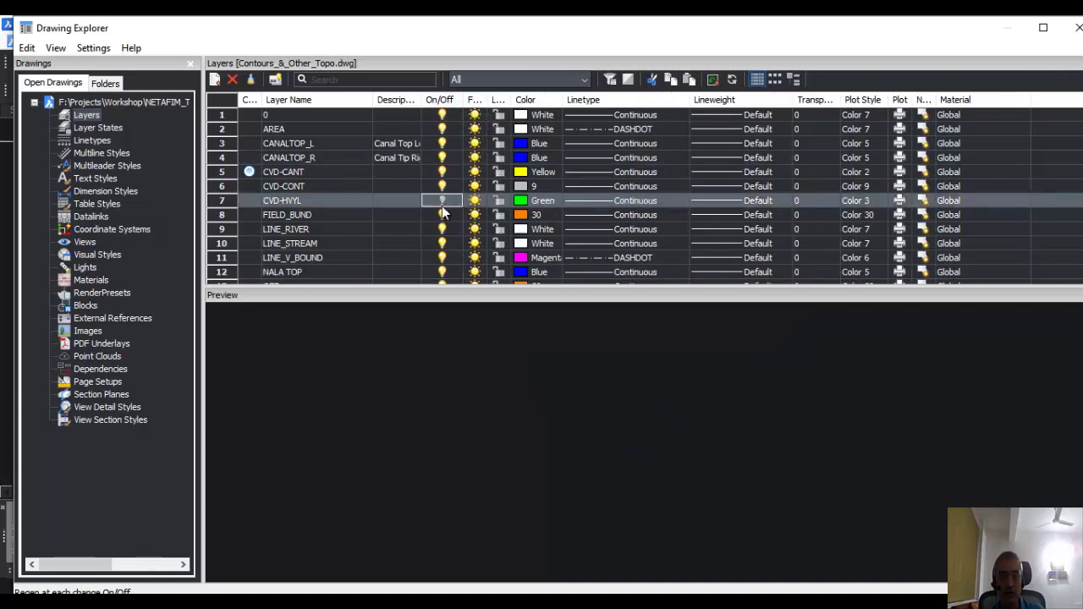
{"action": "left_click", "coordinate": [442, 201]}
{"action": "left_click", "coordinate": [443, 200]}
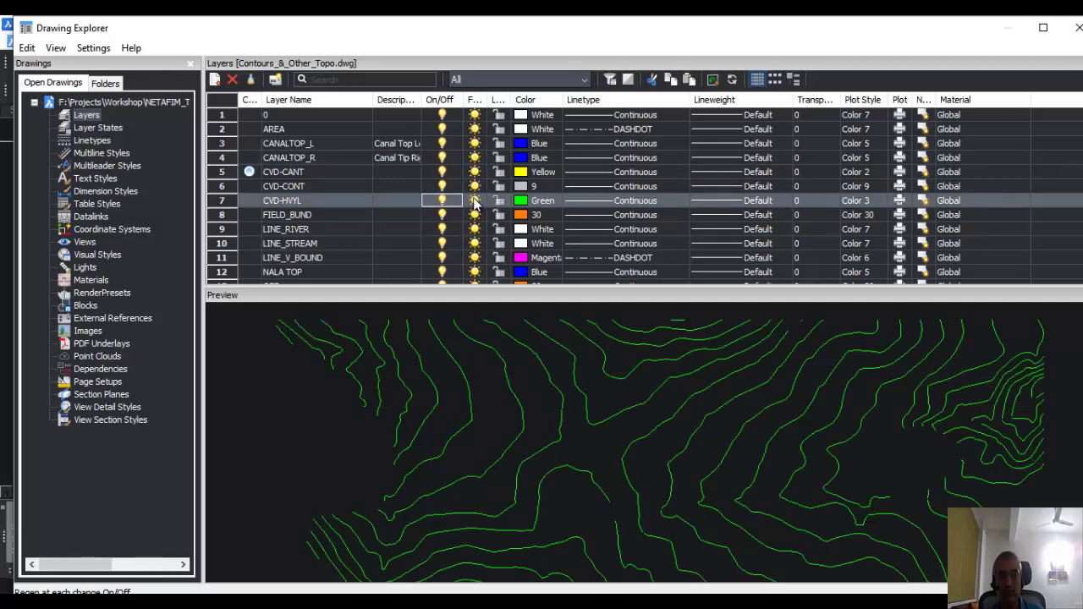
{"action": "left_click", "coordinate": [474, 202]}
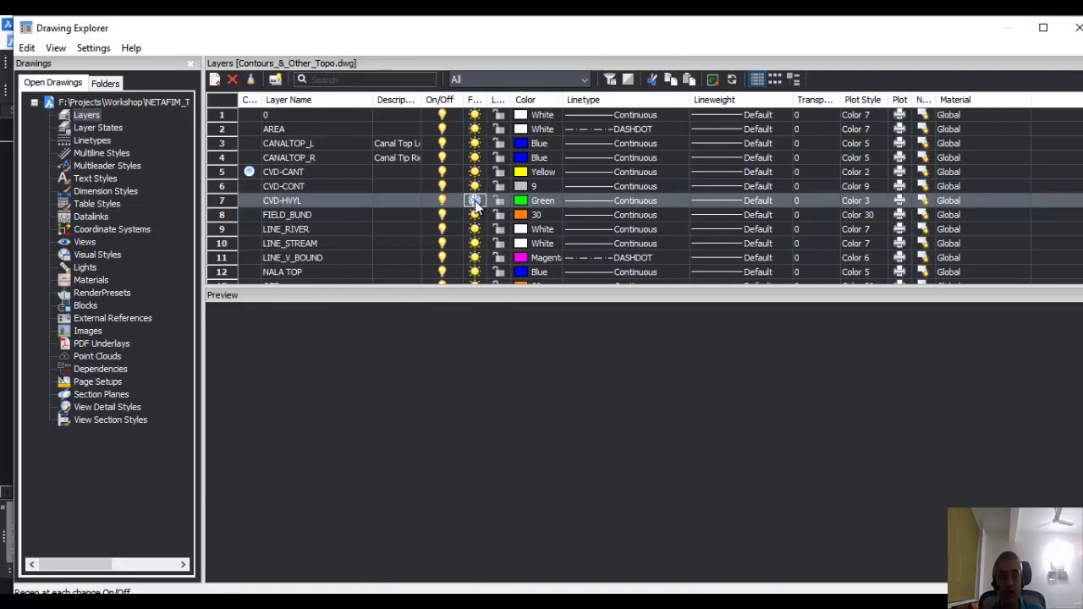
{"action": "left_click", "coordinate": [474, 203]}
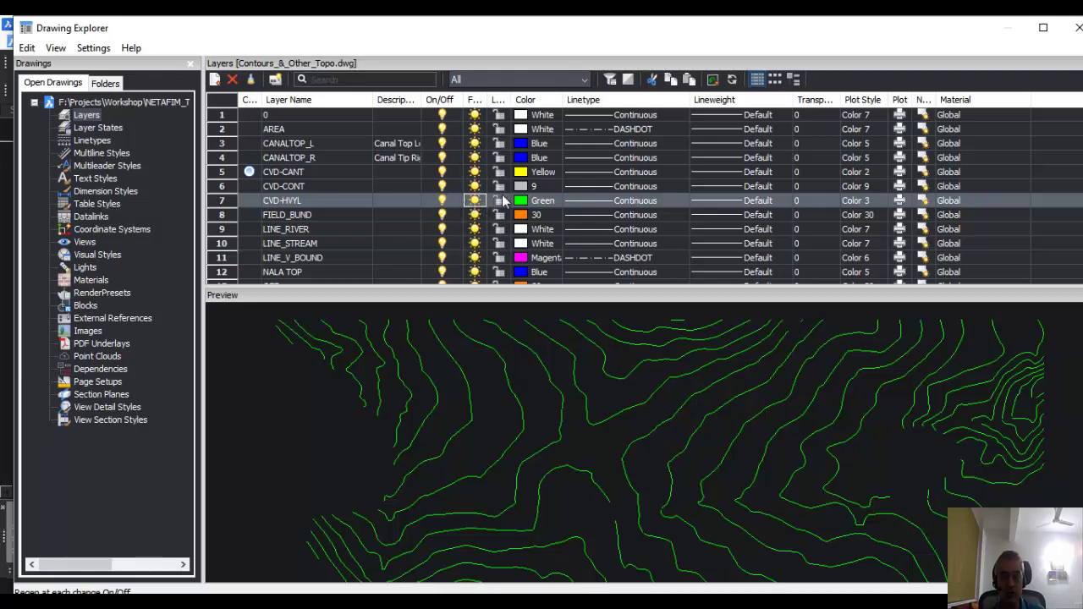
Lock the CVD-HVYL layer and close the Drawing Explorer
{"action": "left_click", "coordinate": [499, 200]}
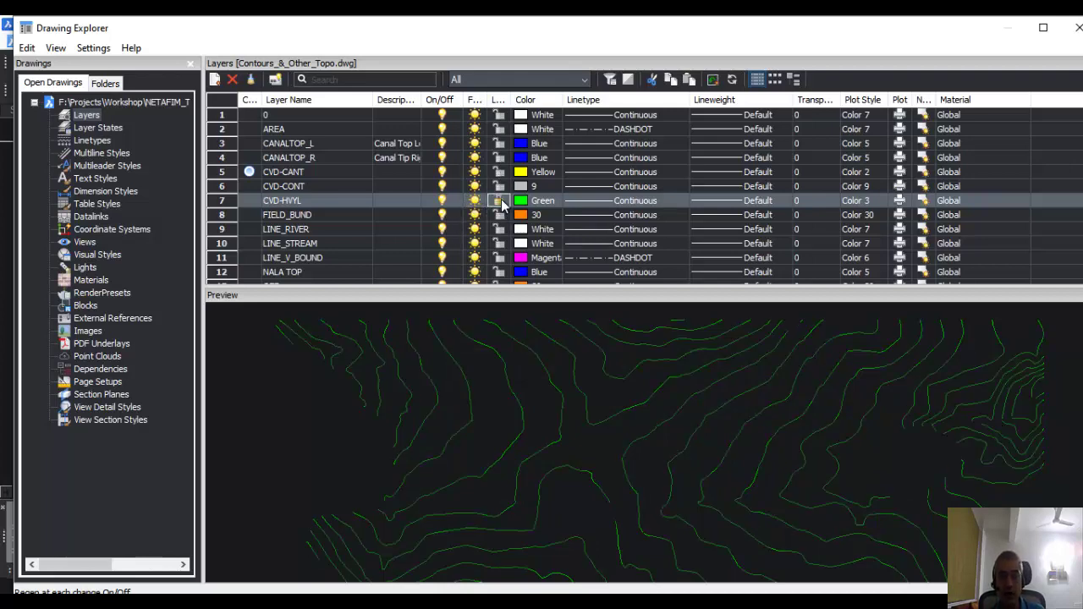
{"action": "left_click", "coordinate": [500, 201]}
{"action": "left_click", "coordinate": [499, 202]}
{"action": "left_click", "coordinate": [499, 203]}
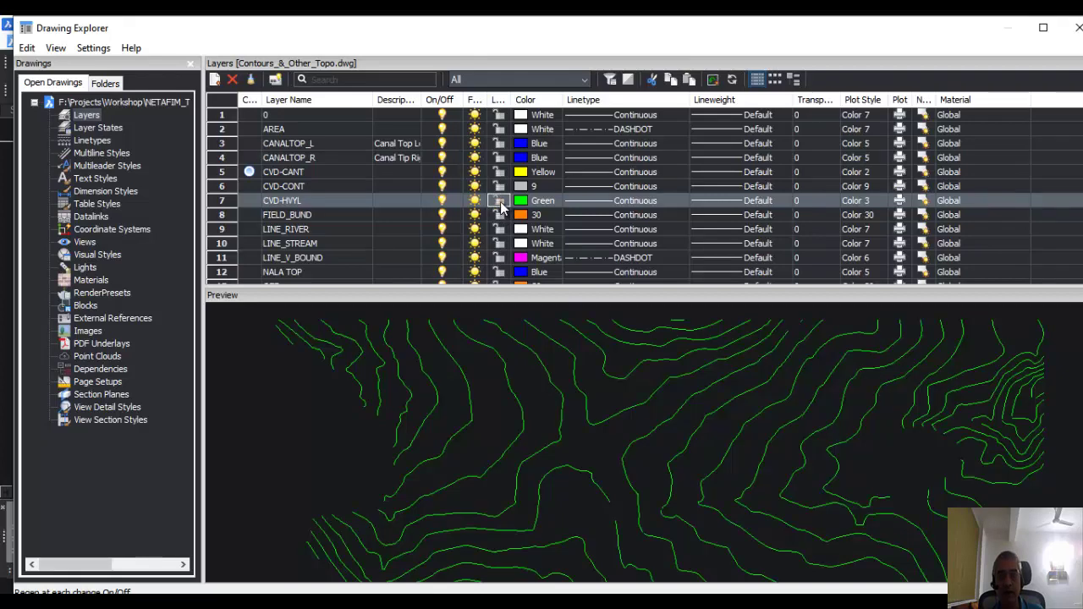
{"action": "left_click", "coordinate": [500, 203]}
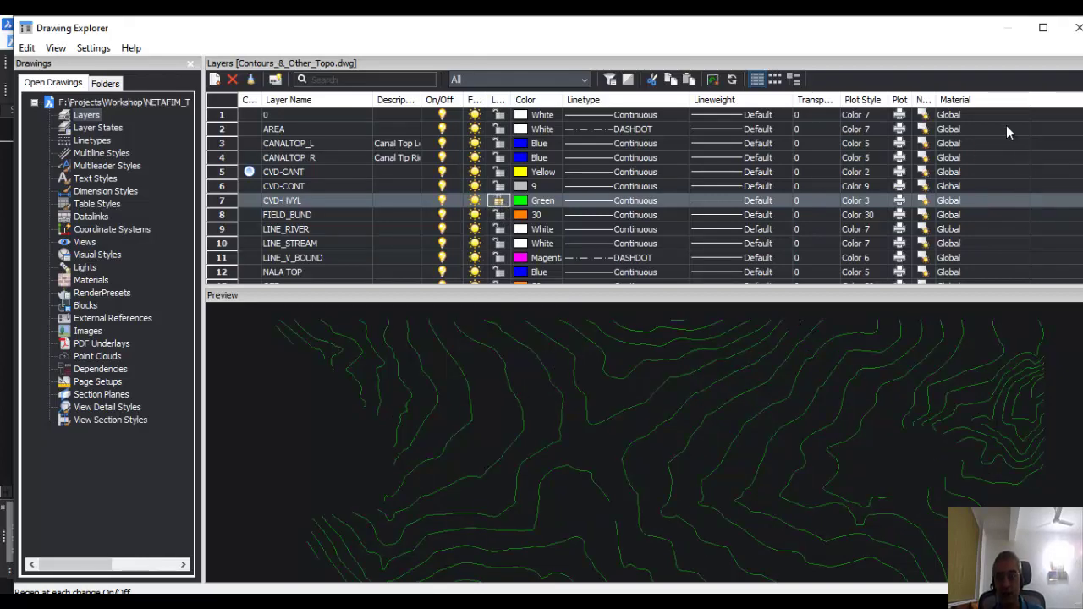
{"action": "left_click", "coordinate": [1078, 27]}
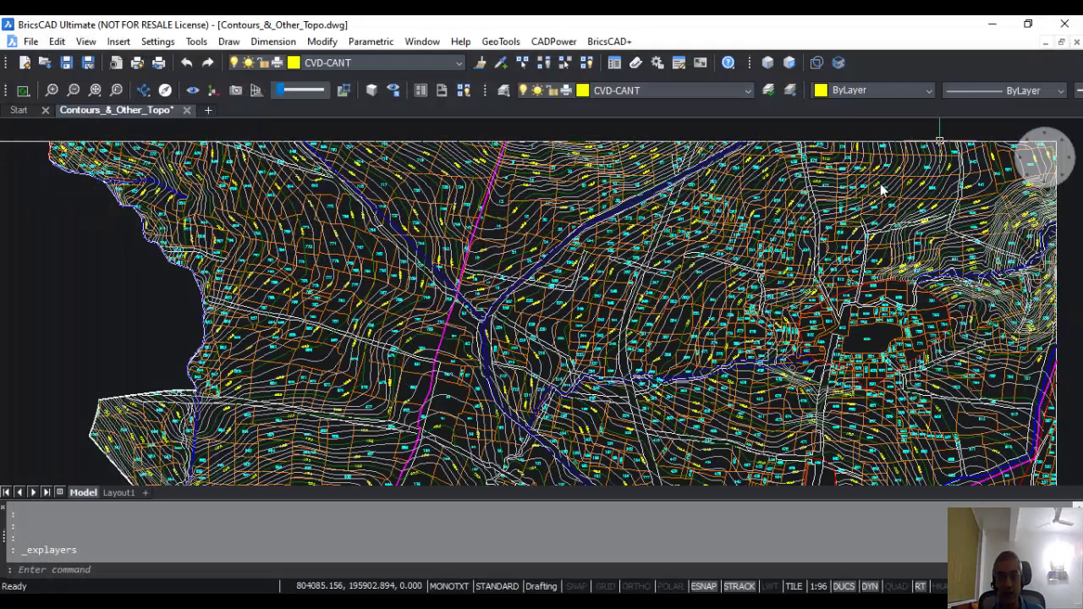
Try to erase the green contour beside the 447.0 elevation label, which lies on the locked CVD-HVYL layer
{"action": "scroll", "coordinate": [596, 264], "scroll_direction": "up", "scroll_amount": 10}
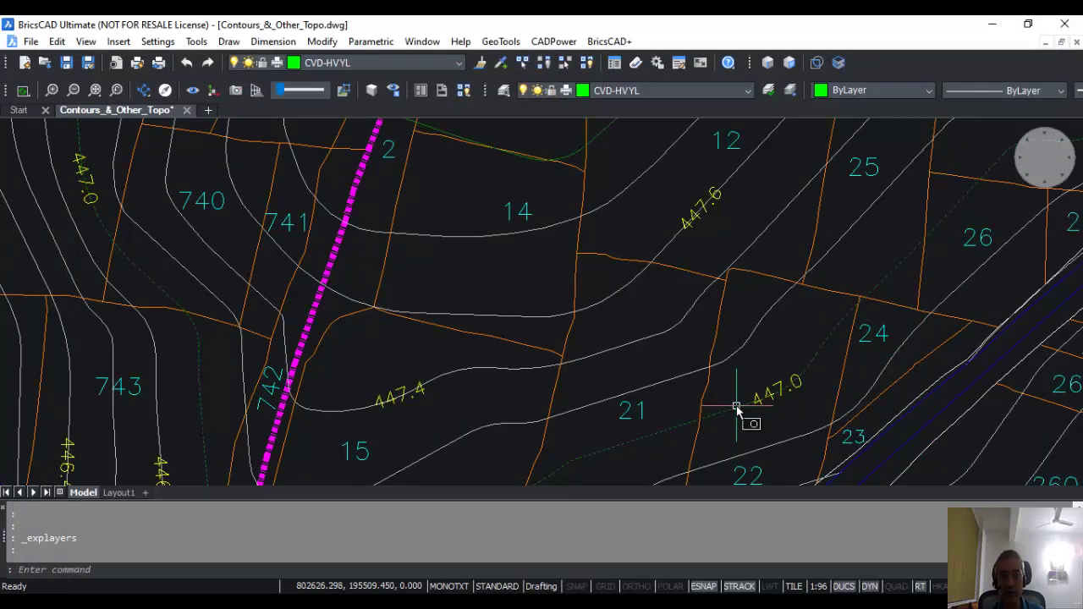
{"action": "left_click", "coordinate": [736, 408]}
{"action": "key", "text": "Delete"}
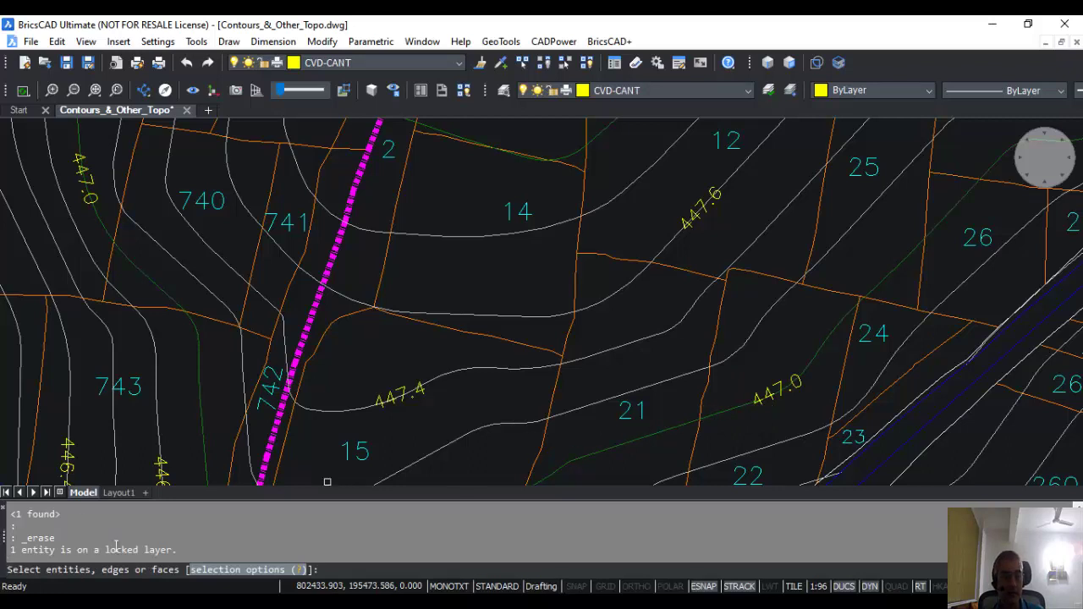
{"action": "key", "text": "Escape"}
{"action": "key", "text": "Escape"}
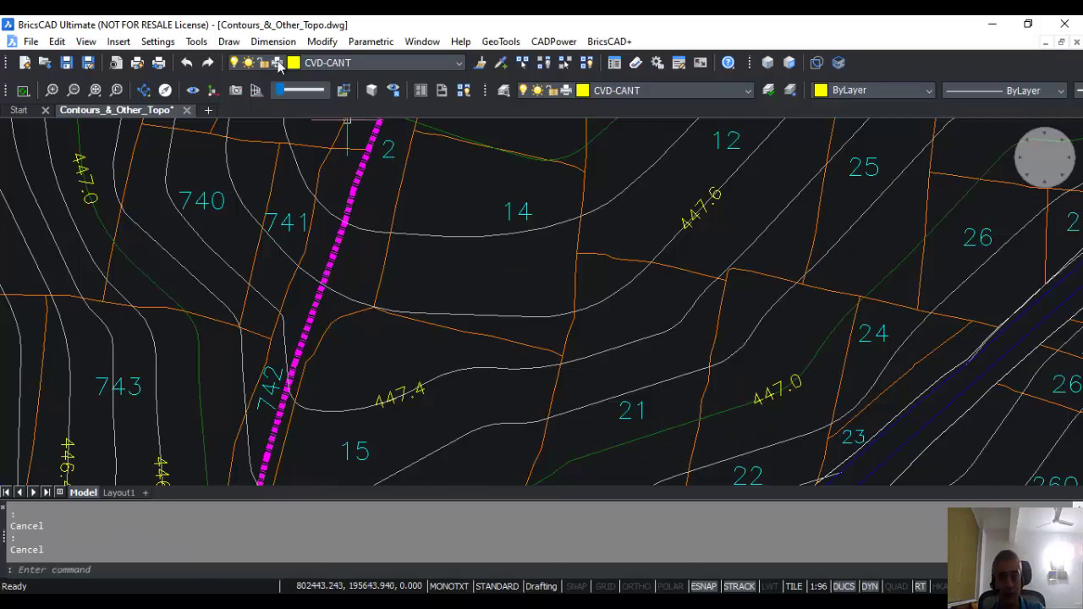
Reopen the layer list in the Drawing Explorer and unlock the CVD-HVYL layer
{"action": "left_click", "coordinate": [195, 42]}
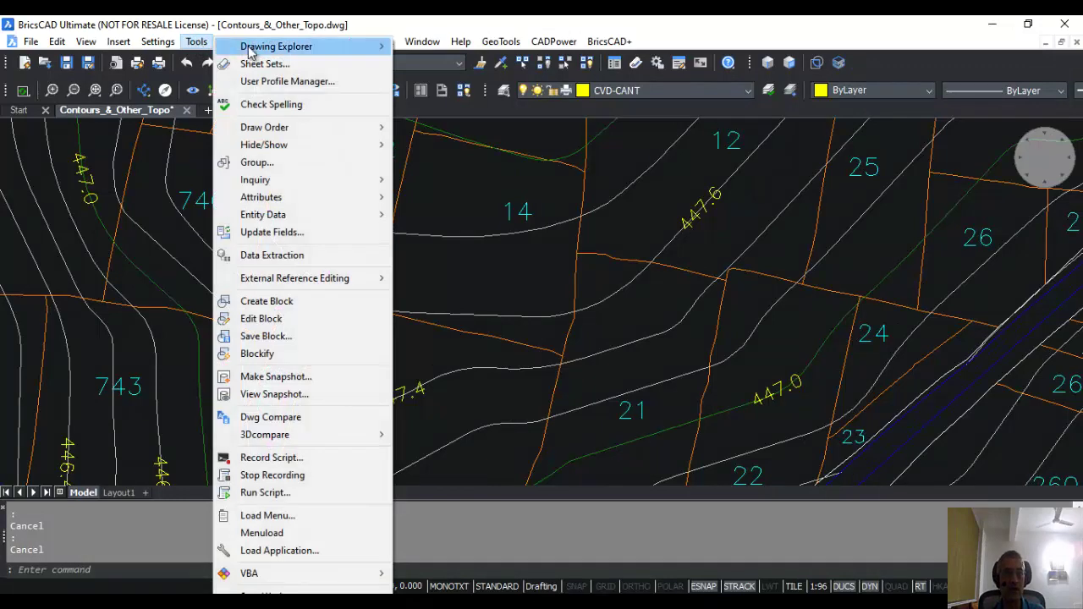
{"action": "mouse_move", "coordinate": [355, 46]}
{"action": "left_click", "coordinate": [461, 49]}
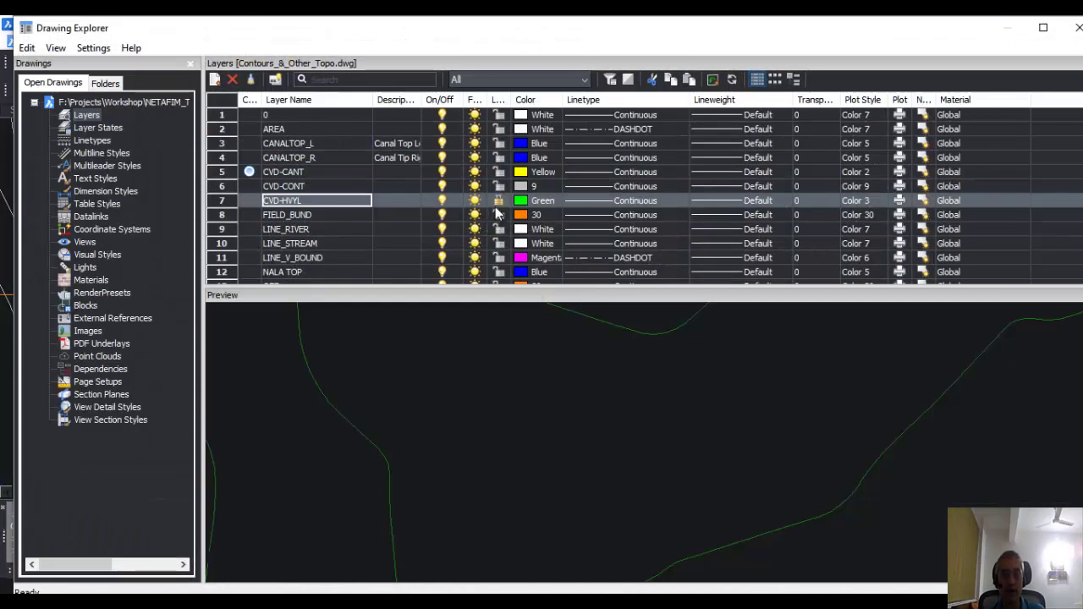
{"action": "left_click", "coordinate": [498, 201]}
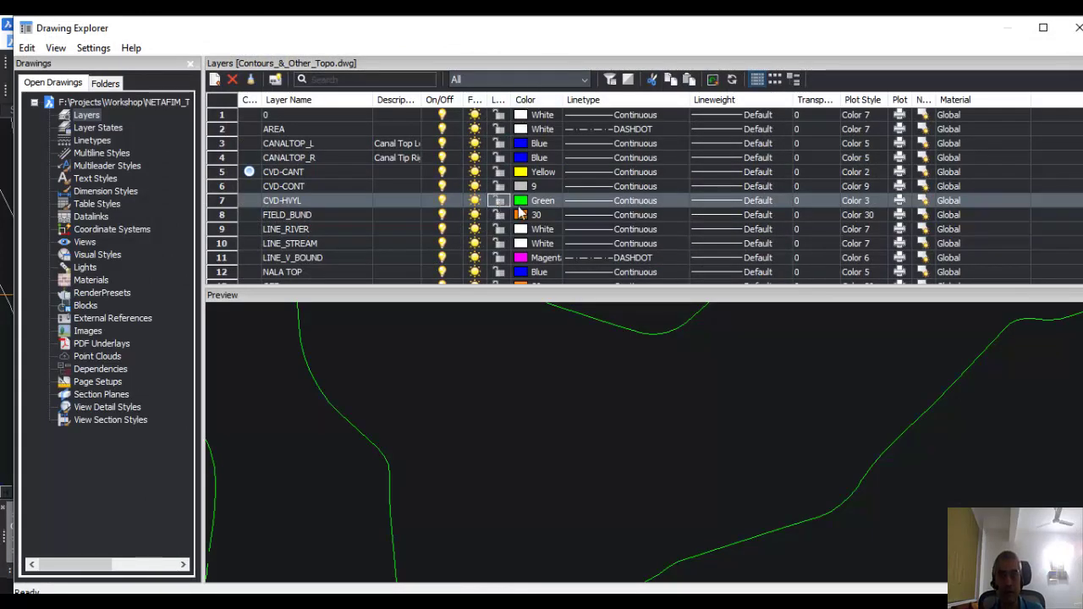
View the color choices for the CVD-HVYL and LINE_V_BOUND layers, keeping both layers' existing colors
{"action": "left_click", "coordinate": [521, 201]}
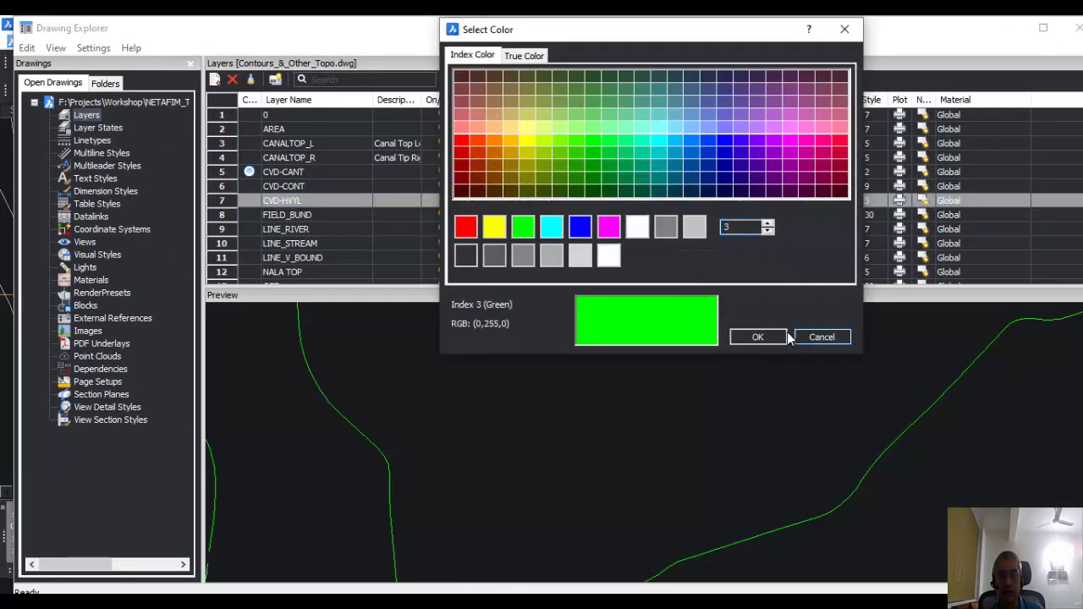
{"action": "left_click", "coordinate": [761, 336]}
{"action": "left_click", "coordinate": [520, 257]}
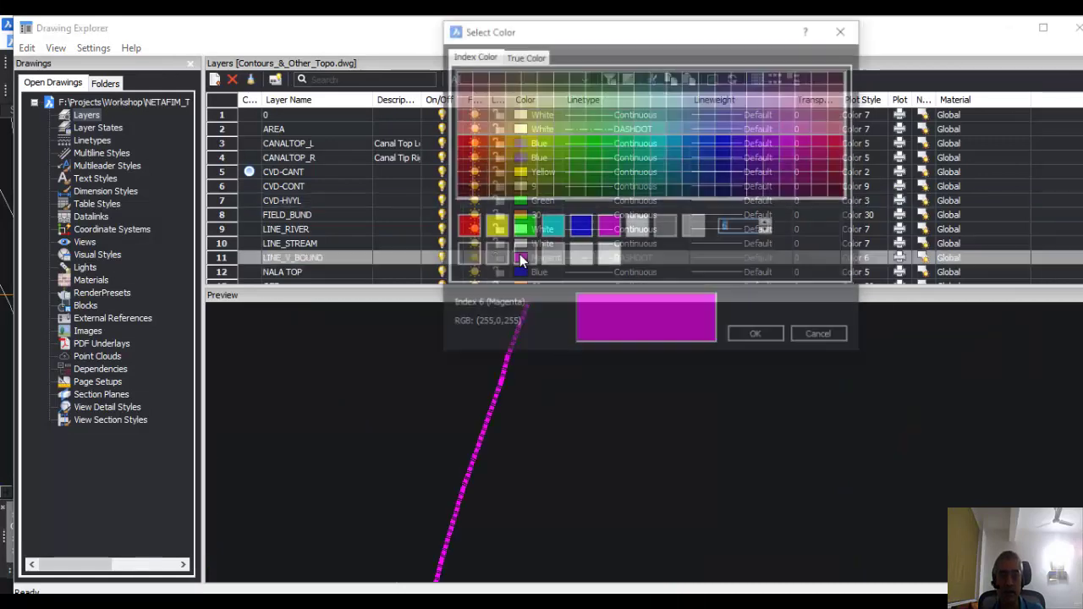
{"action": "left_click", "coordinate": [819, 336]}
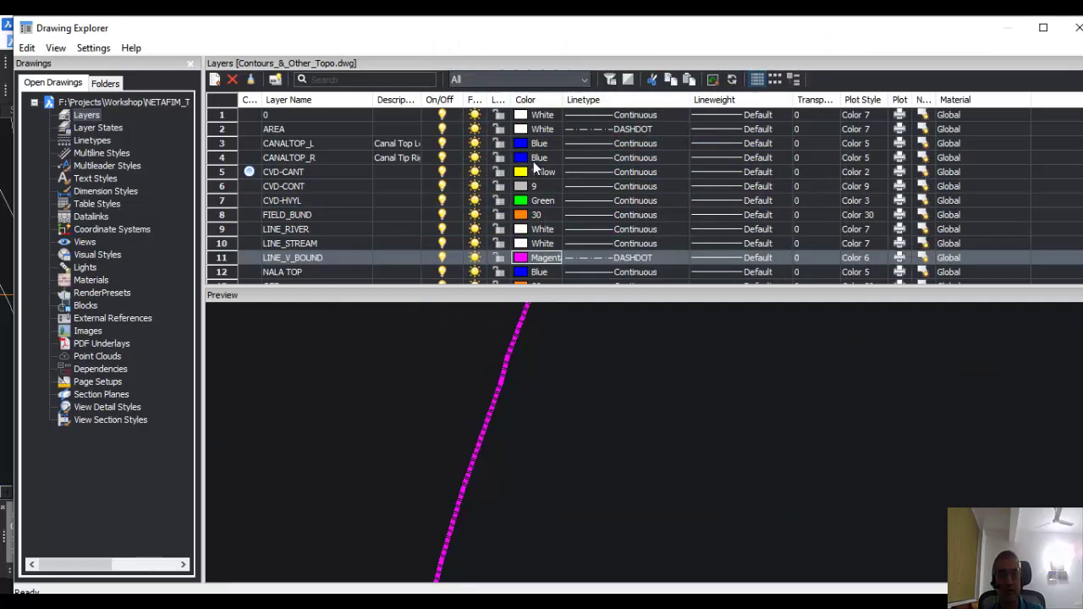
Bring up the loadable linetypes for the CVD-HVYL layer and enlarge the dialog to browse them
{"action": "left_click", "coordinate": [550, 201]}
{"action": "left_click", "coordinate": [586, 203]}
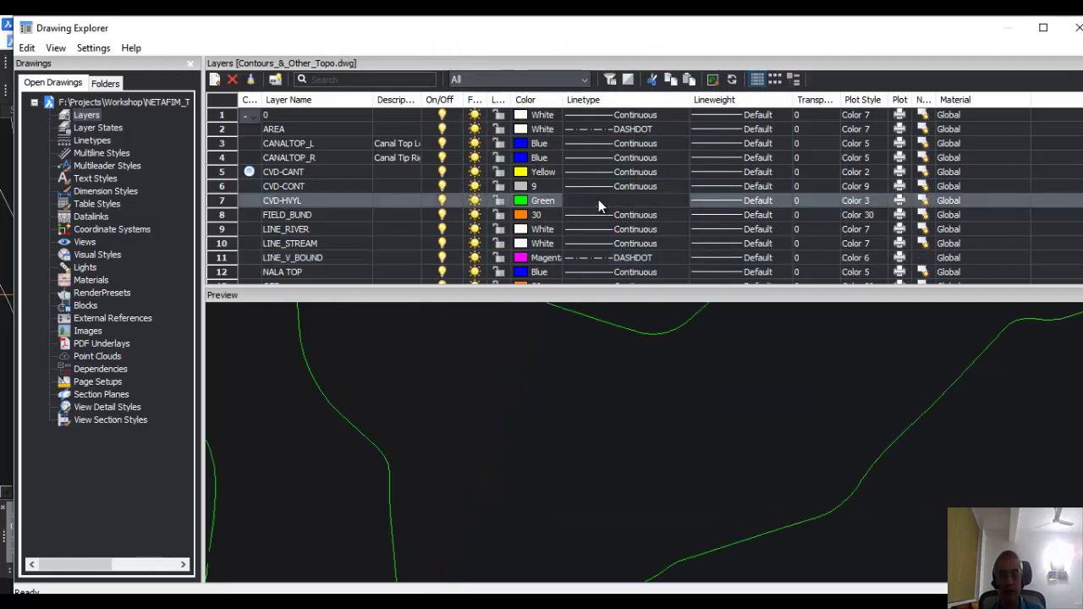
{"action": "left_click", "coordinate": [680, 199]}
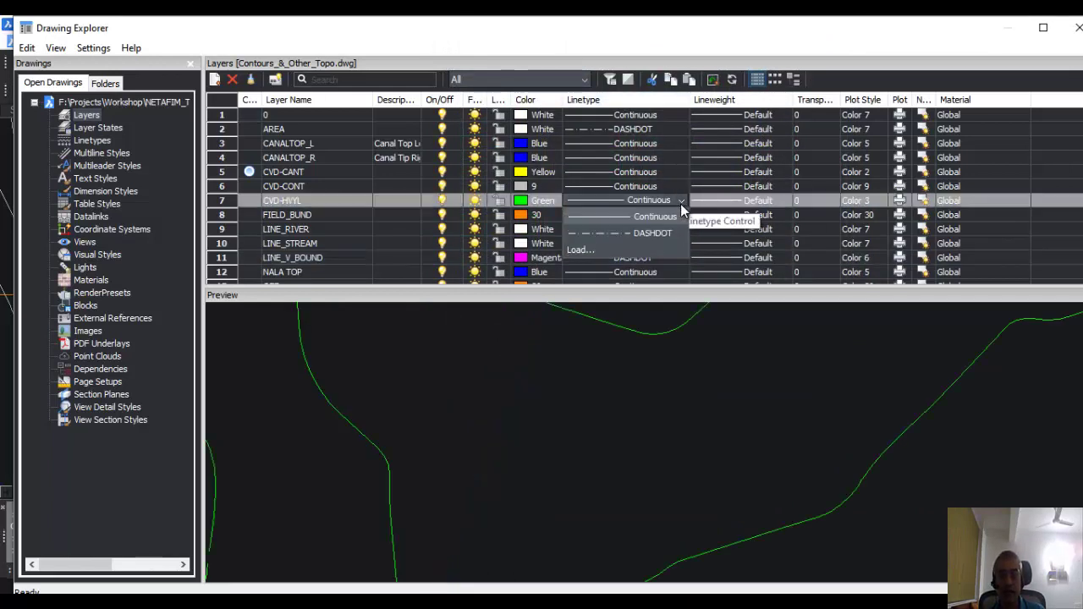
{"action": "left_click", "coordinate": [581, 250]}
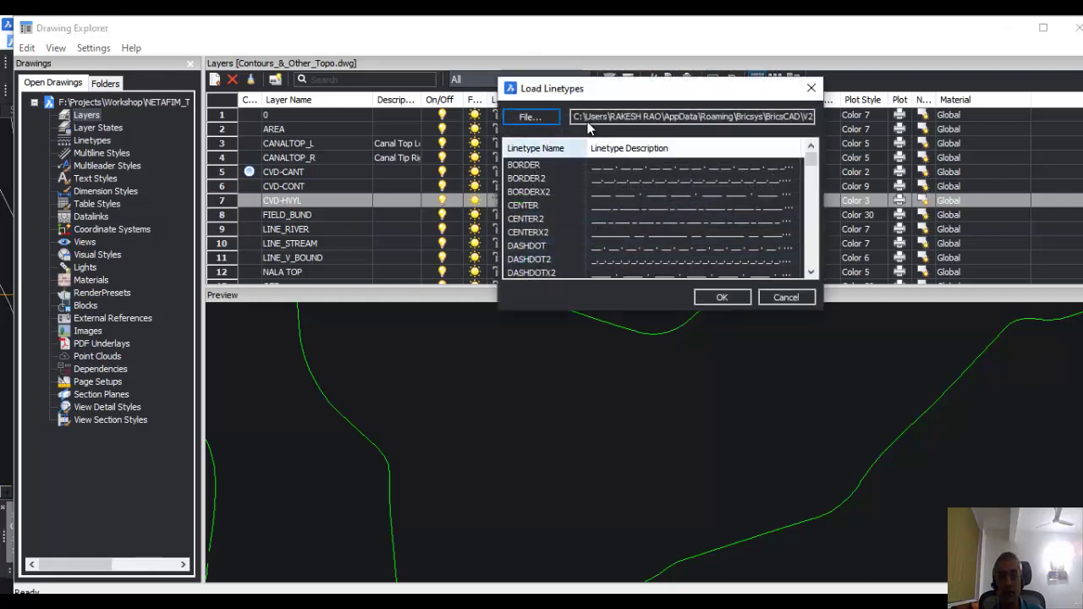
{"action": "left_click_drag", "start_coordinate": [559, 88], "coordinate": [405, 49]}
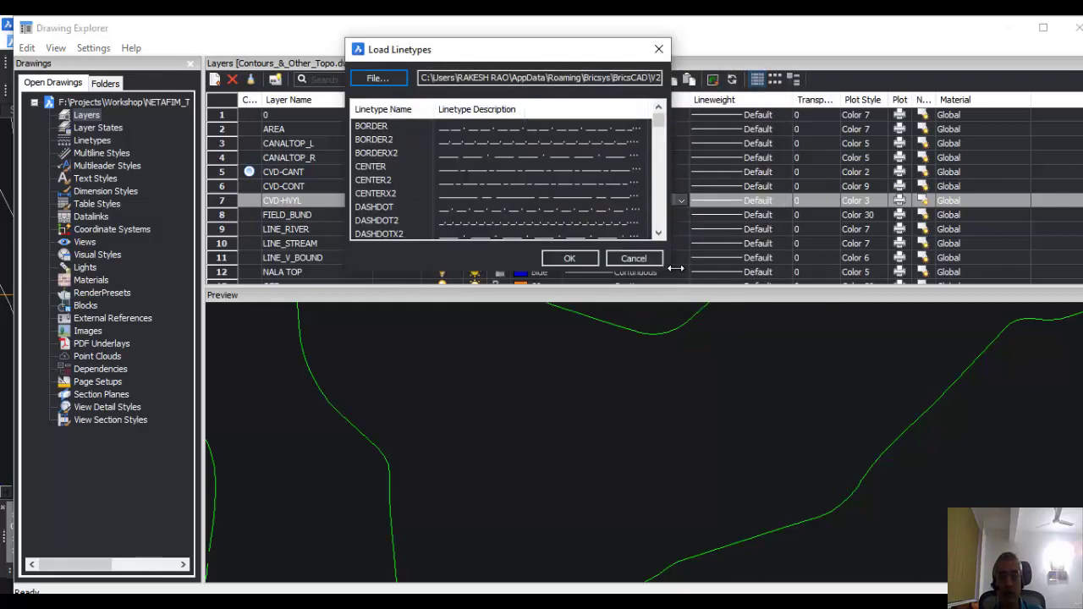
{"action": "left_click_drag", "start_coordinate": [676, 268], "coordinate": [986, 519]}
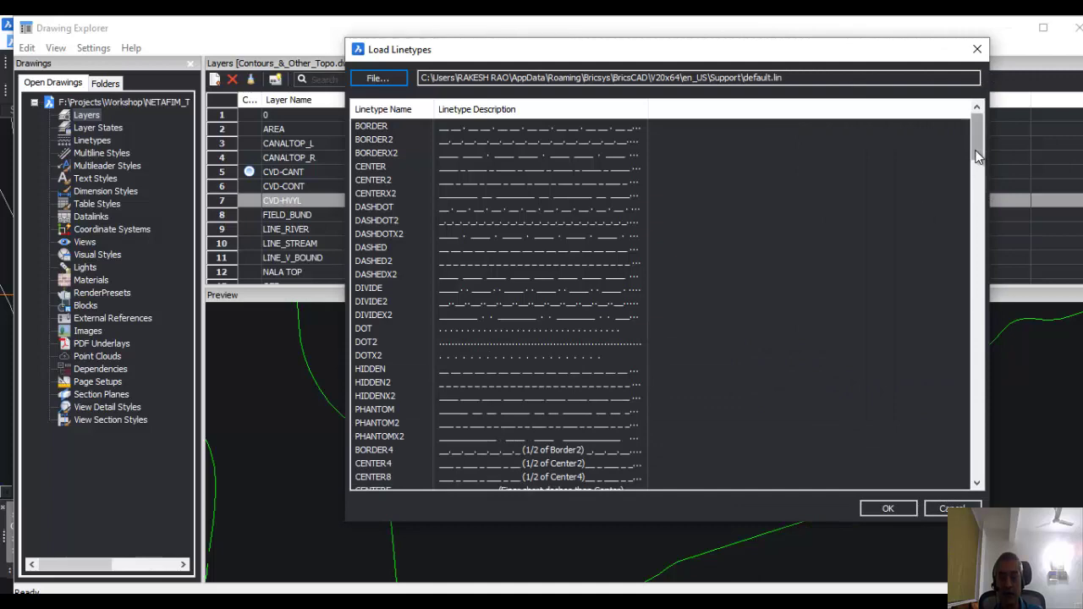
{"action": "mouse_move", "coordinate": [979, 155]}
{"action": "left_mouse_down"}
{"action": "mouse_move", "coordinate": [982, 191]}
{"action": "mouse_move", "coordinate": [986, 164]}
{"action": "left_mouse_up"}
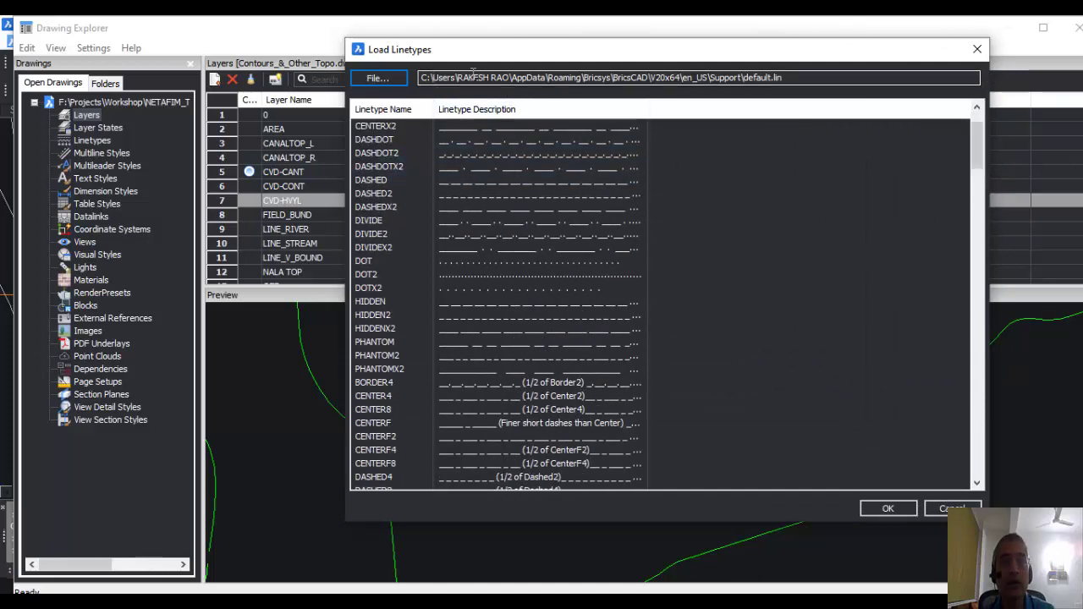
Examine the linetype file path from its version and user folders to default.lin, and close the linetype dialog
{"action": "left_click_drag", "start_coordinate": [611, 77], "coordinate": [660, 77]}
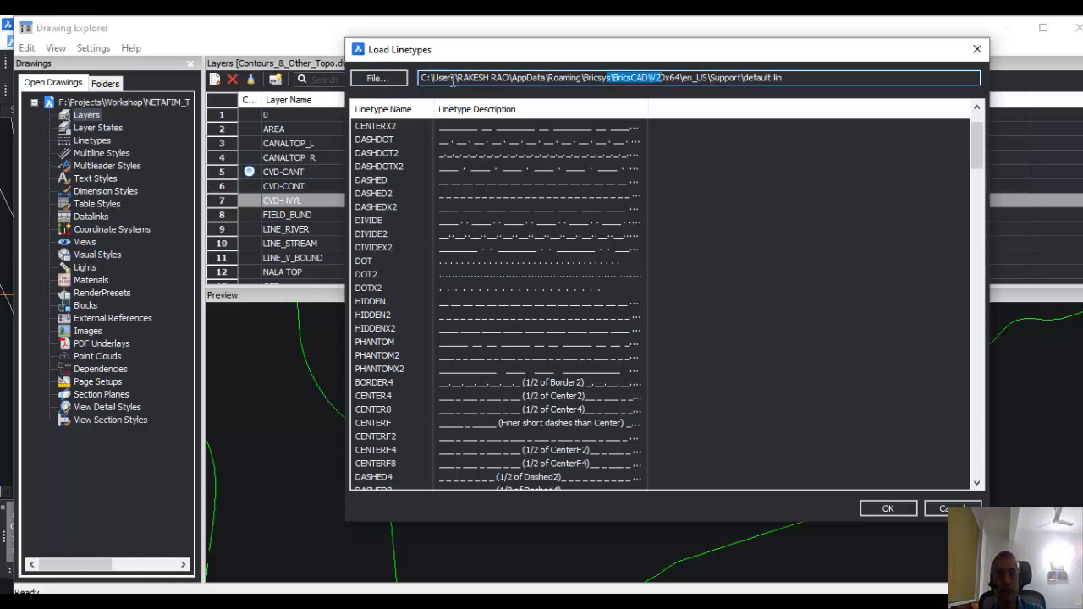
{"action": "left_click_drag", "start_coordinate": [509, 77], "coordinate": [460, 77]}
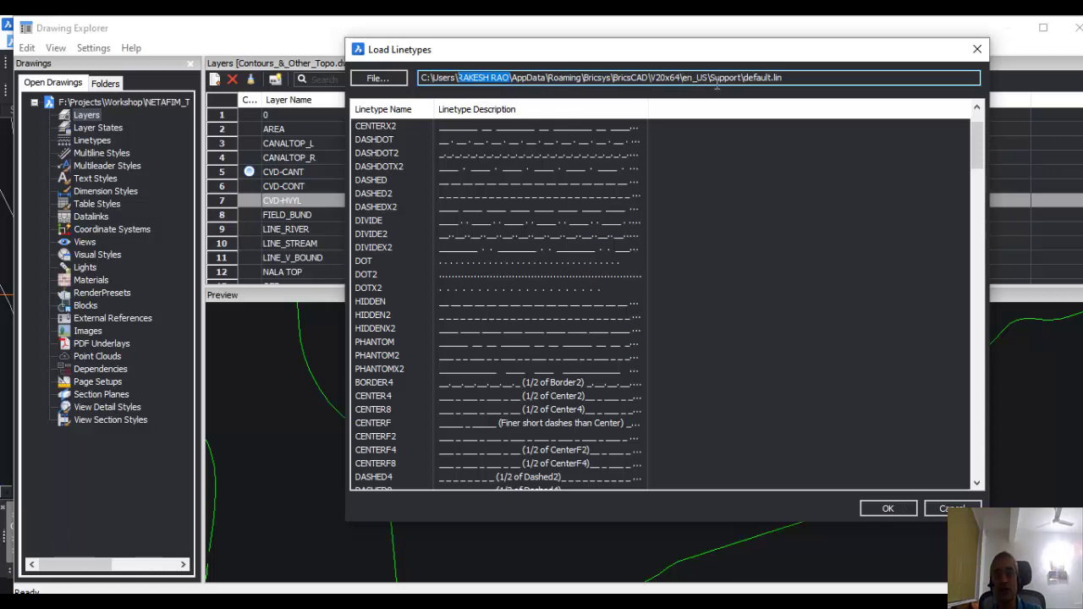
{"action": "left_click", "coordinate": [744, 77]}
{"action": "left_click_drag", "start_coordinate": [743, 77], "coordinate": [788, 78]}
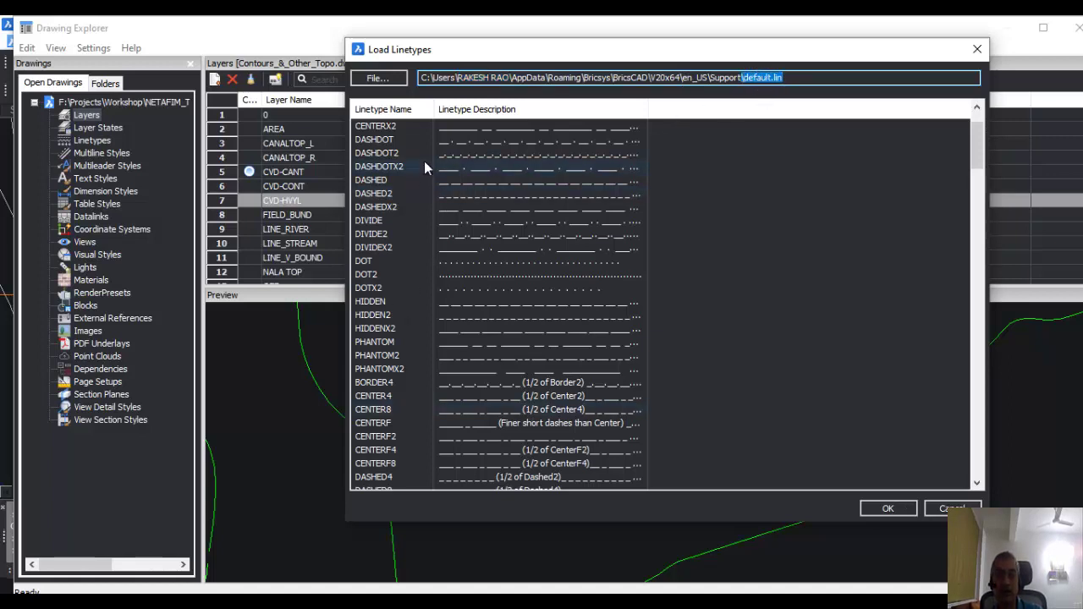
{"action": "mouse_move", "coordinate": [979, 136]}
{"action": "left_mouse_down"}
{"action": "mouse_move", "coordinate": [975, 236]}
{"action": "mouse_move", "coordinate": [989, 143]}
{"action": "left_mouse_up"}
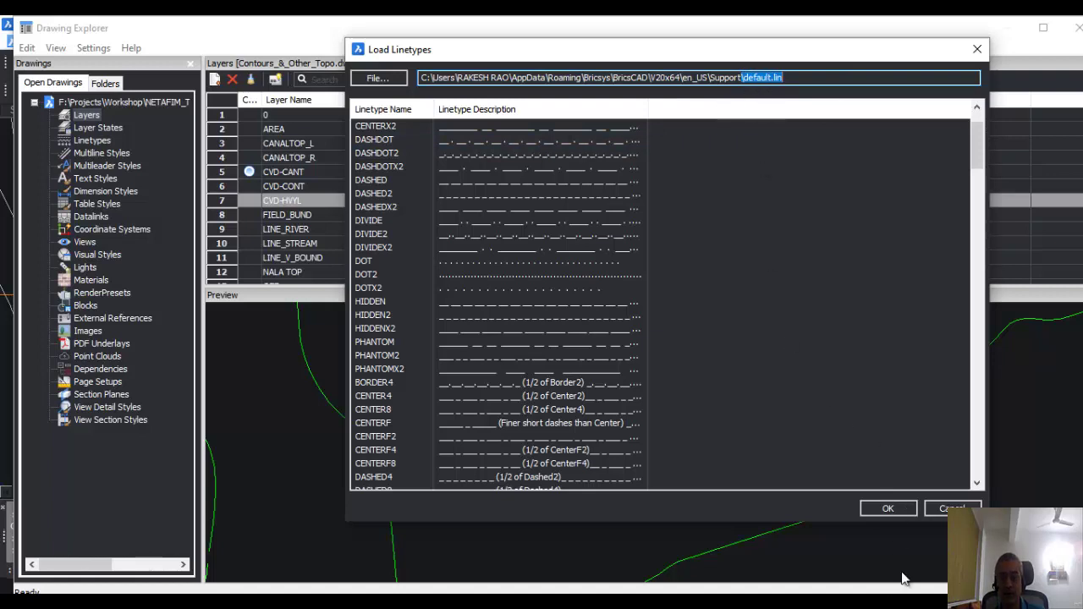
{"action": "left_click", "coordinate": [895, 509]}
Examine the available lineweights and transparency values for the CVD-HVYL layer without choosing a new one
{"action": "left_click", "coordinate": [732, 200]}
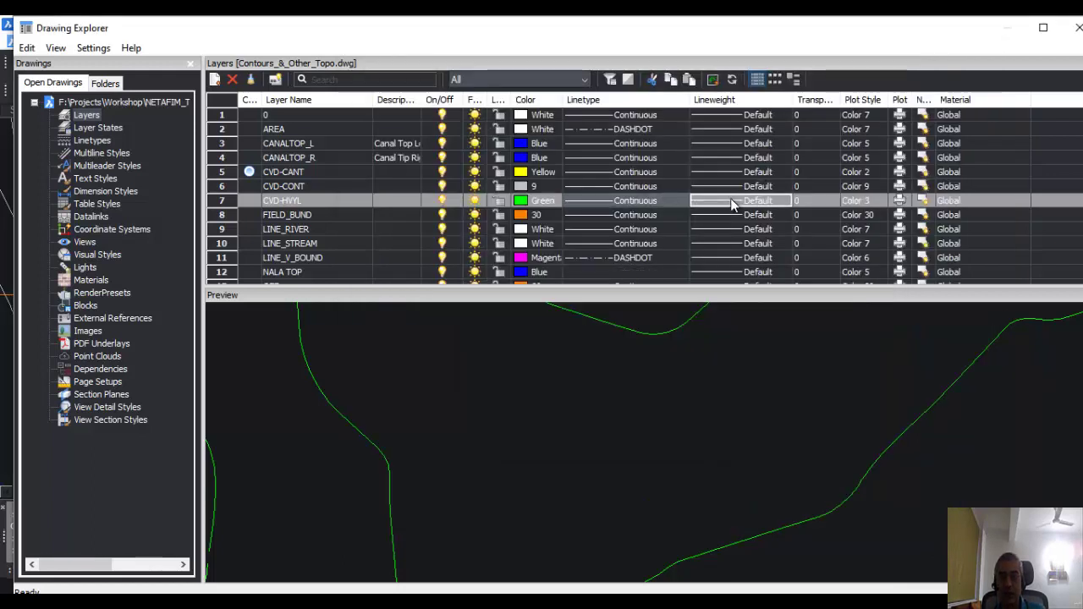
{"action": "left_click", "coordinate": [787, 202]}
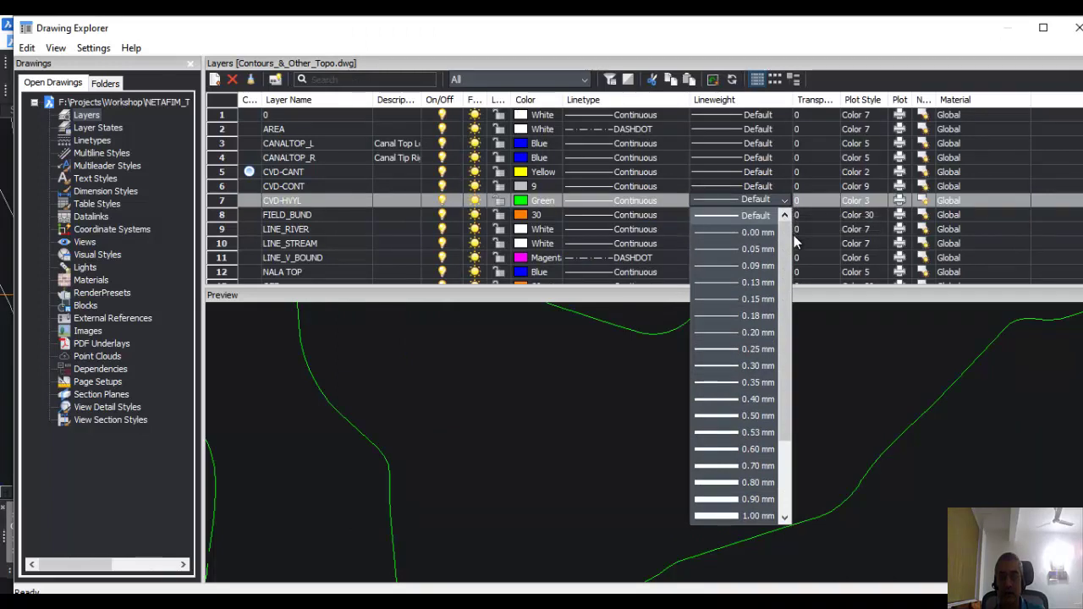
{"action": "mouse_move", "coordinate": [785, 252]}
{"action": "left_mouse_down"}
{"action": "mouse_move", "coordinate": [771, 342]}
{"action": "mouse_move", "coordinate": [784, 239]}
{"action": "left_mouse_up"}
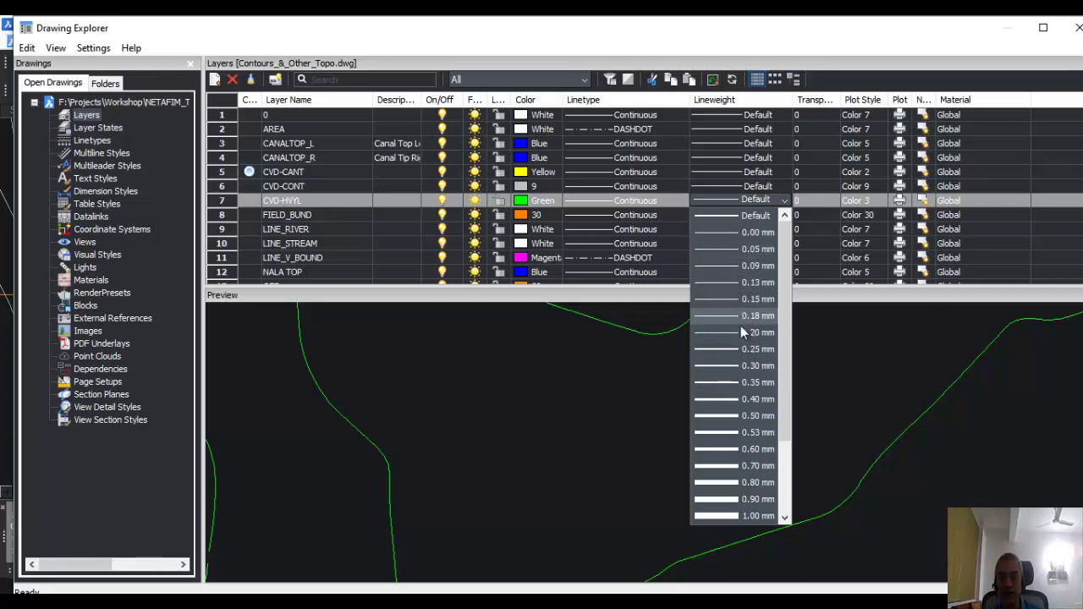
{"action": "left_click", "coordinate": [812, 200]}
{"action": "left_click", "coordinate": [832, 201]}
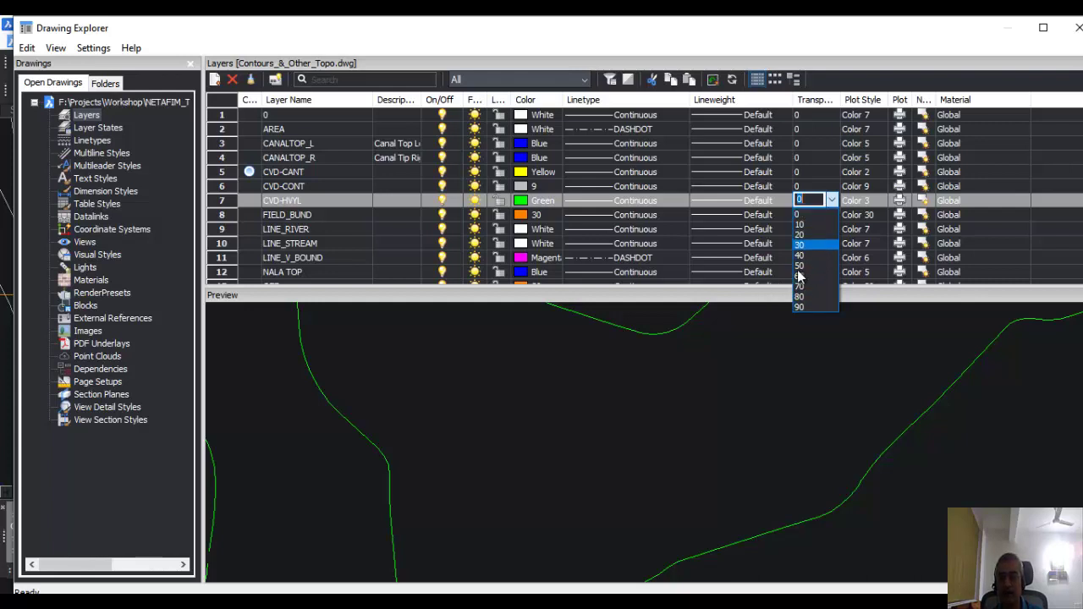
{"action": "left_click", "coordinate": [831, 368]}
Widen the Plot and New VP columns of the layer list and close the Drawing Explorer
{"action": "left_click", "coordinate": [874, 205]}
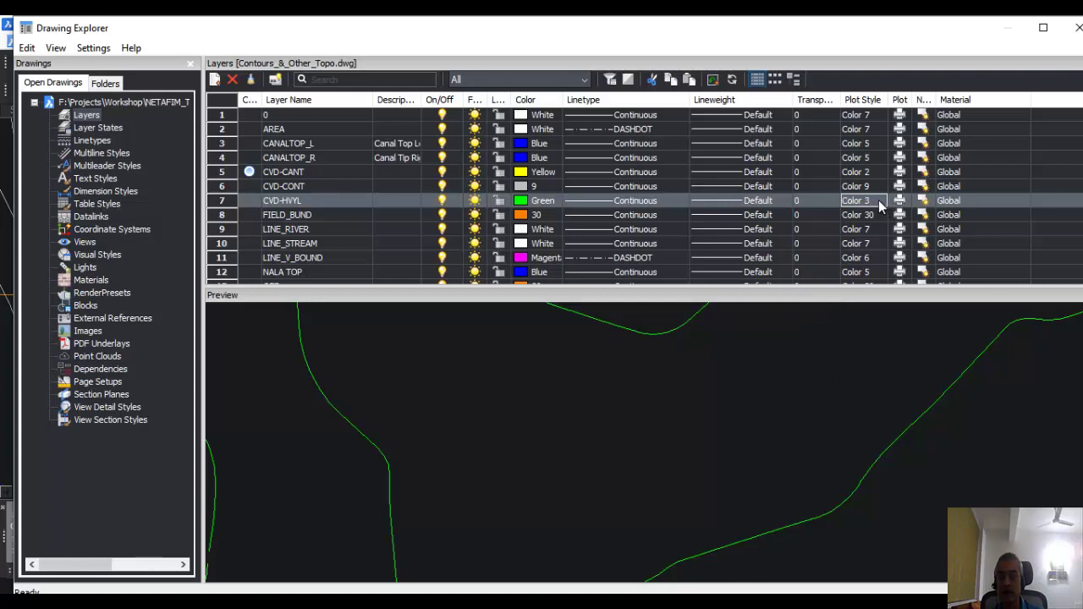
{"action": "double_click", "coordinate": [911, 101]}
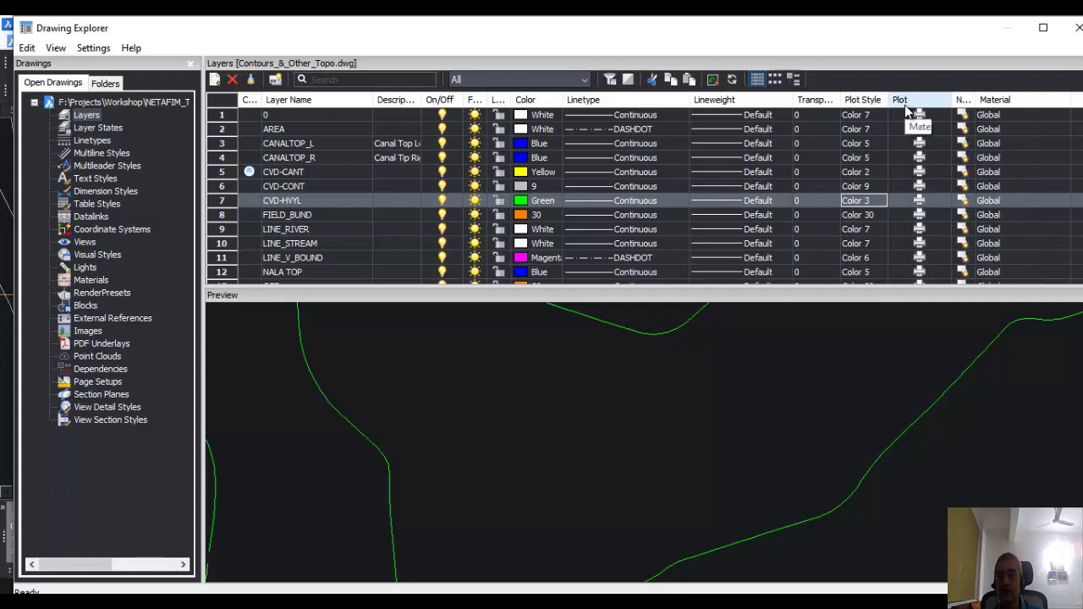
{"action": "left_click", "coordinate": [919, 201]}
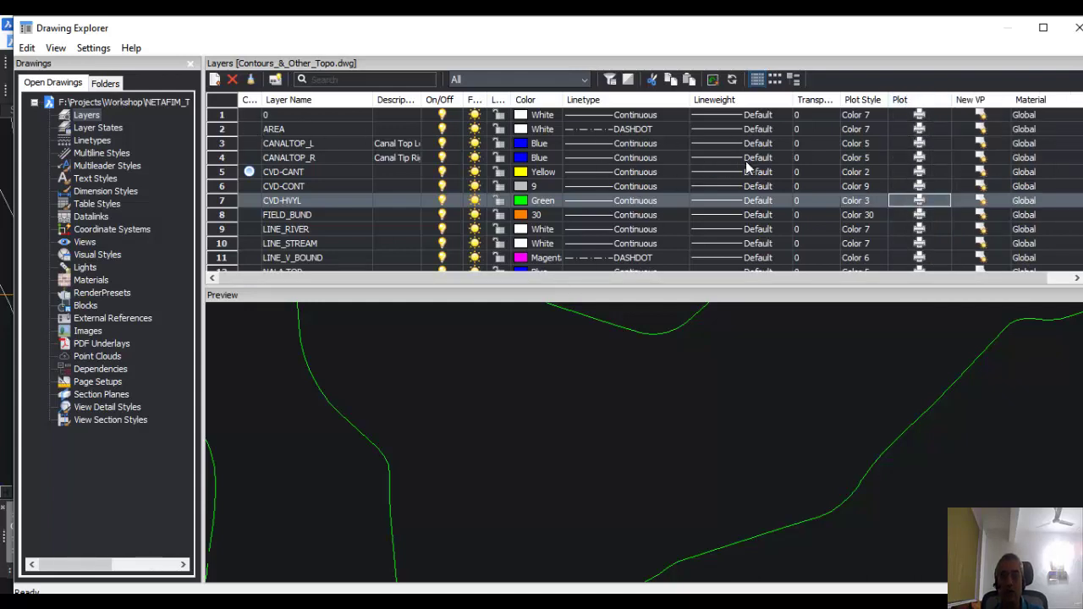
{"action": "left_click", "coordinate": [1078, 28]}
{"action": "scroll", "coordinate": [249, 211], "scroll_direction": "down", "scroll_amount": 5}
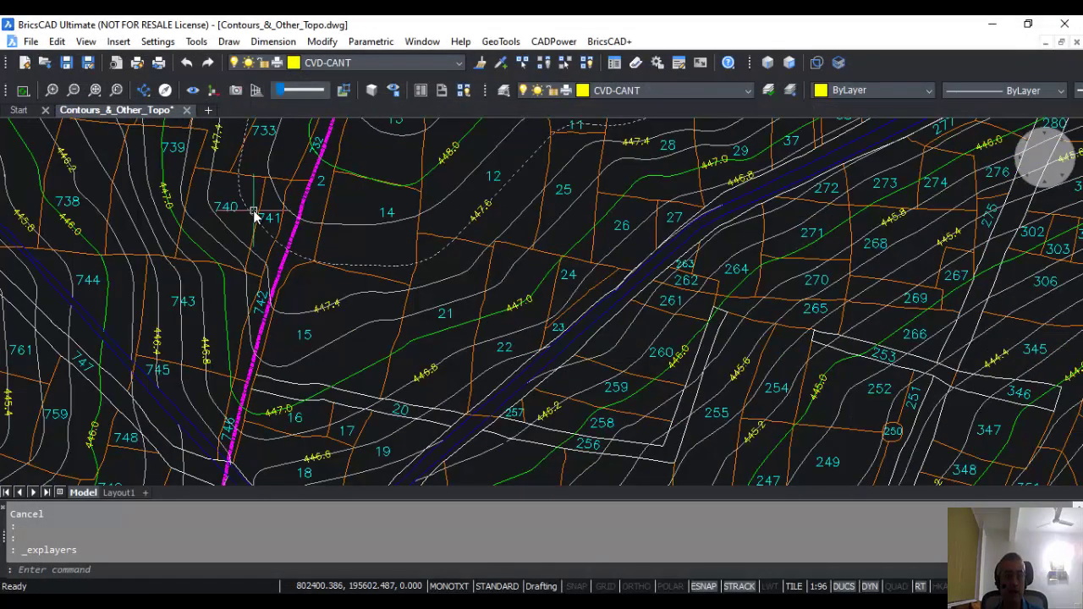
Reopen the Drawing Explorer and display the drawing's layer states
{"action": "left_click", "coordinate": [196, 42]}
{"action": "mouse_move", "coordinate": [254, 46]}
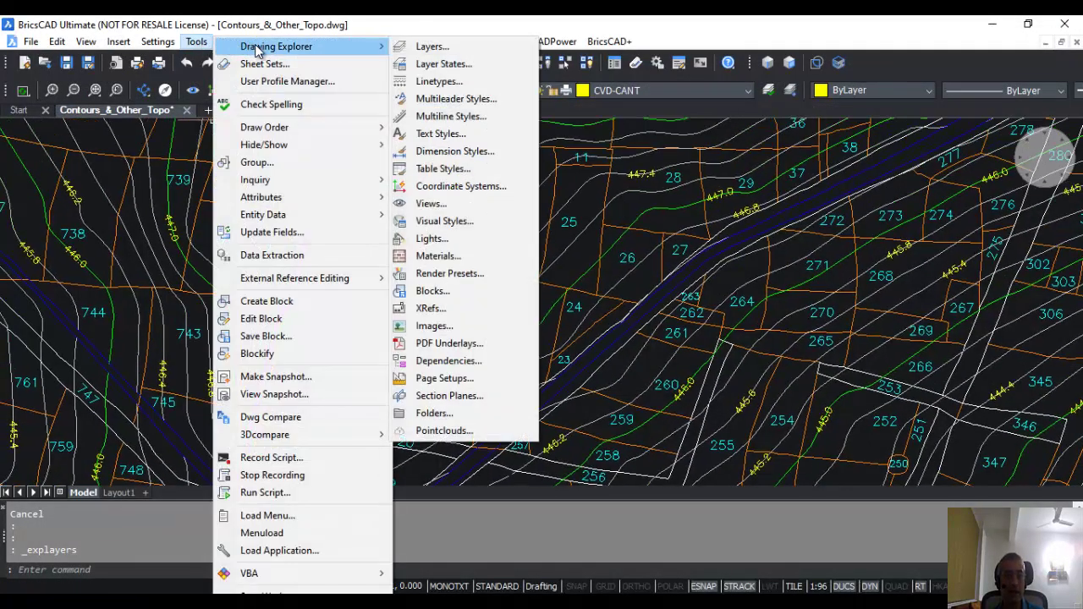
{"action": "left_click", "coordinate": [423, 48]}
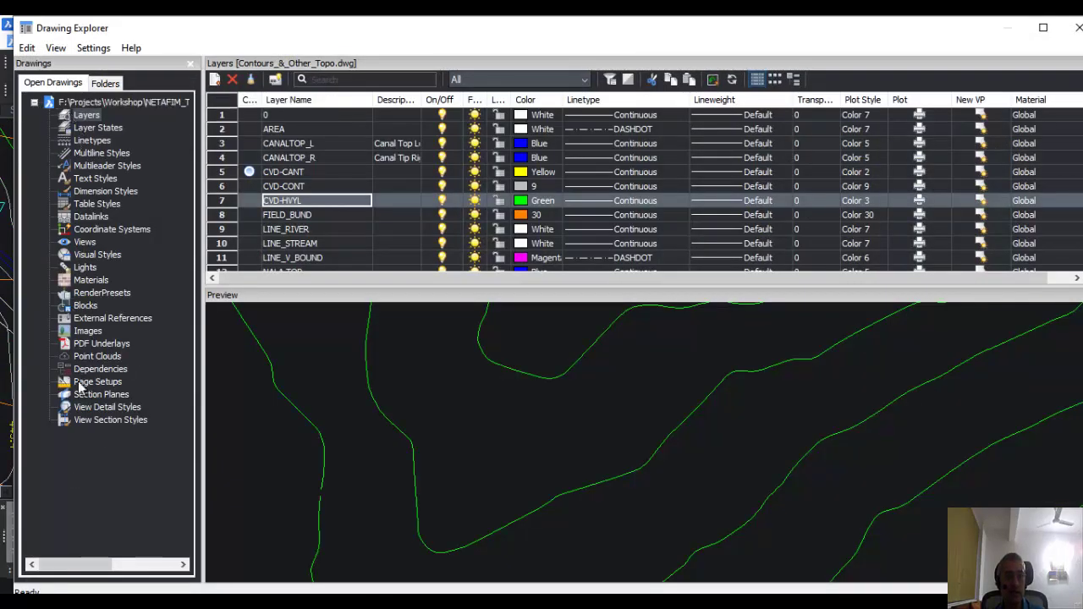
{"action": "left_click", "coordinate": [90, 116]}
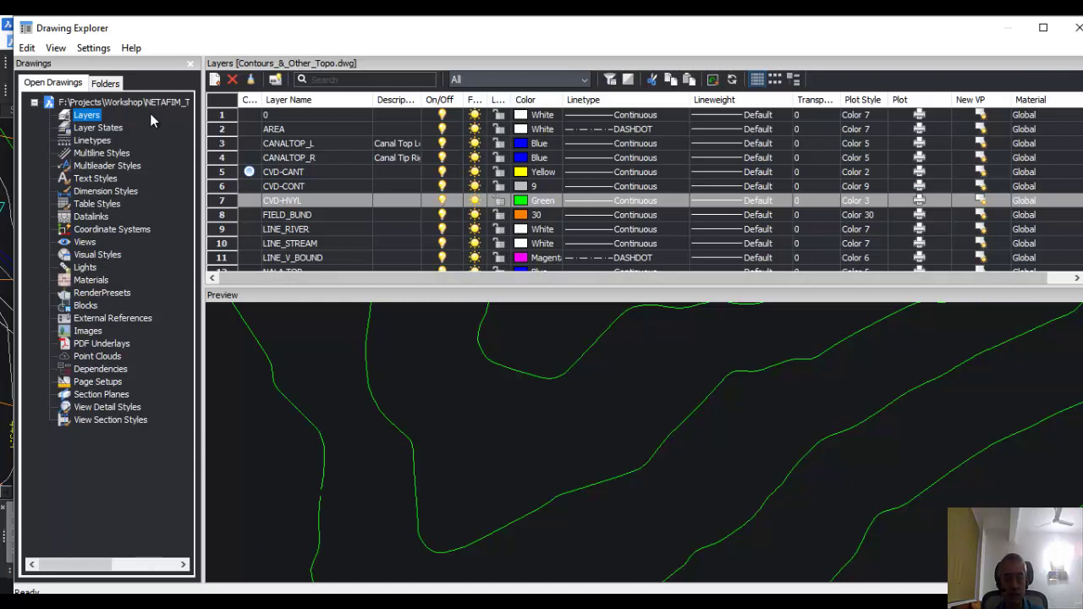
{"action": "left_click", "coordinate": [98, 132]}
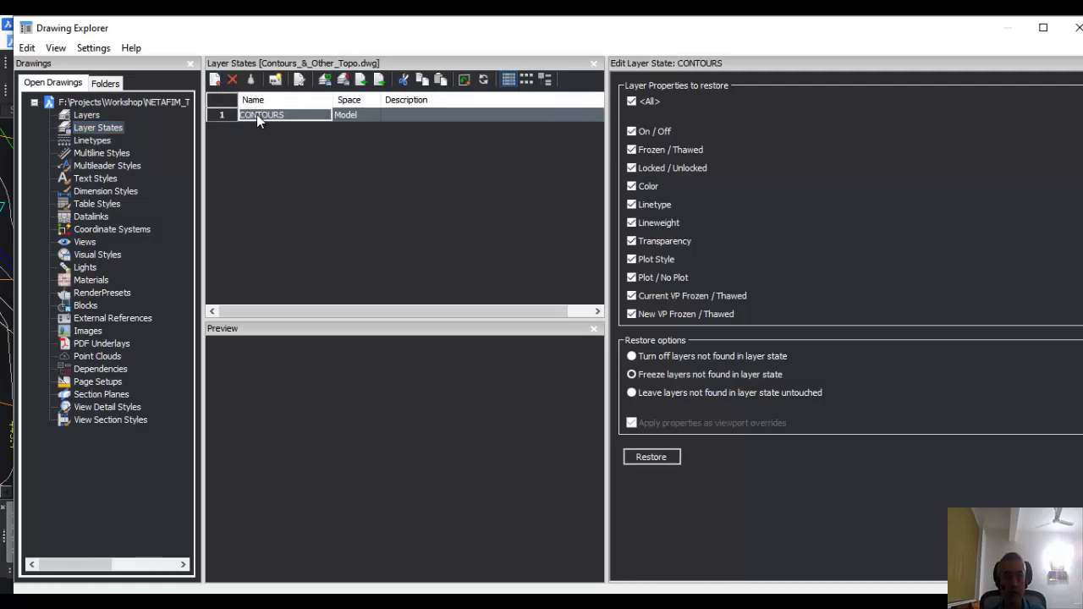
Open the CONTOURS layer state for editing and reposition the dialog to view its stored layer settings
{"action": "left_click", "coordinate": [256, 114]}
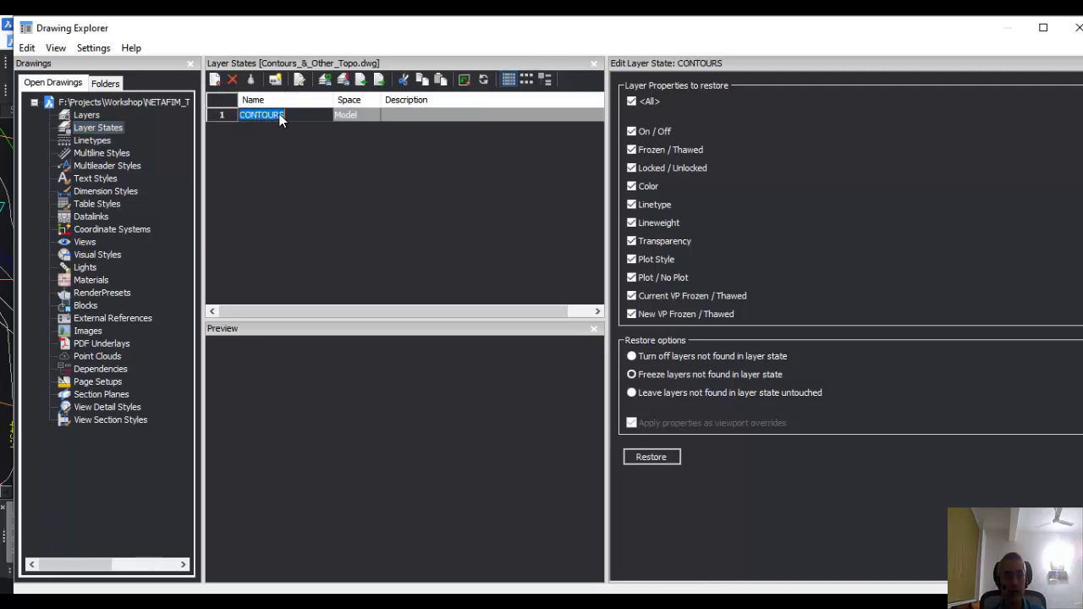
{"action": "right_click", "coordinate": [280, 119]}
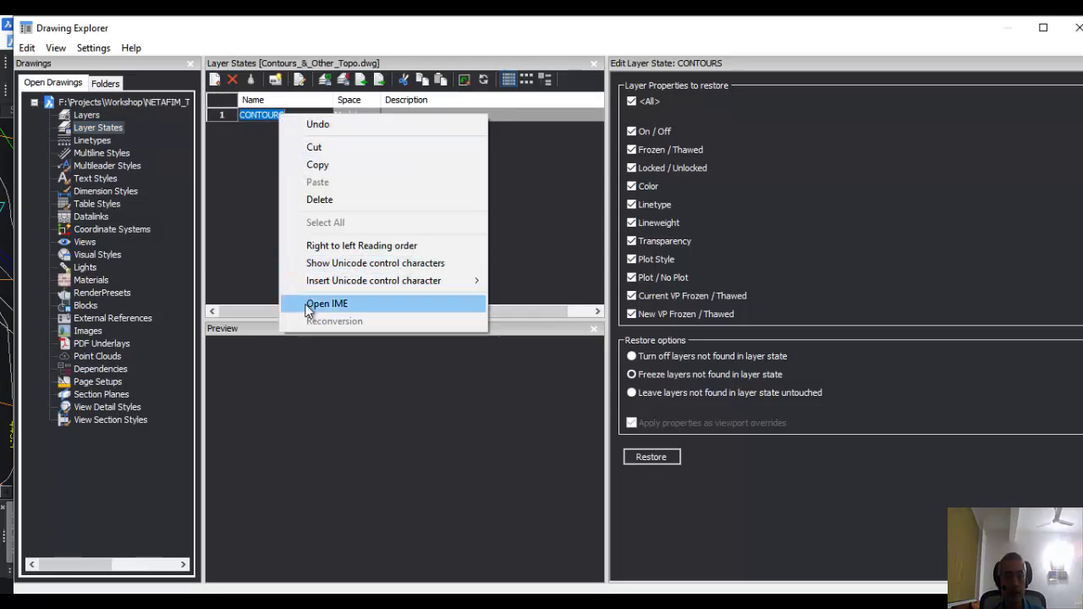
{"action": "double_click", "coordinate": [311, 186]}
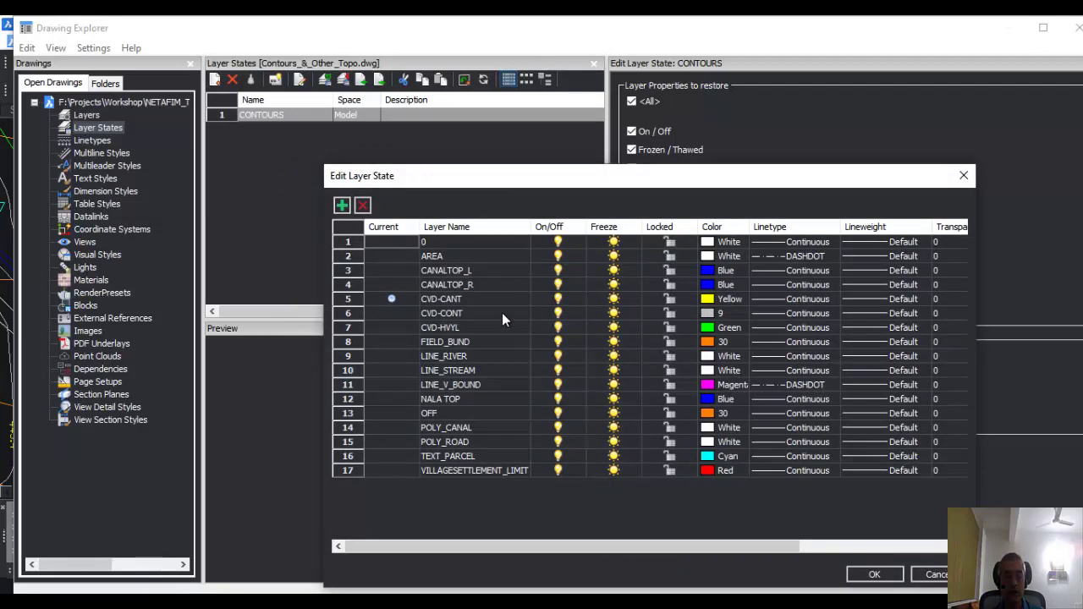
{"action": "left_click_drag", "start_coordinate": [489, 173], "coordinate": [448, 152]}
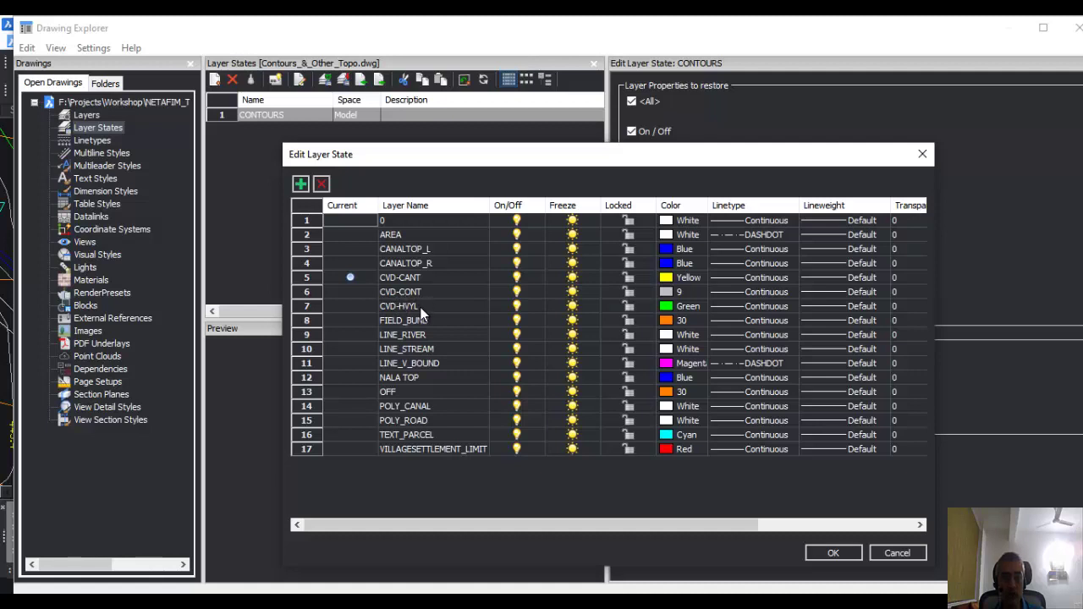
Make CVD-CONT current in the CONTOURS layer state and freeze every layer except CVD-CANT, CVD-CONT and CVD-HVYL
{"action": "left_click", "coordinate": [353, 291]}
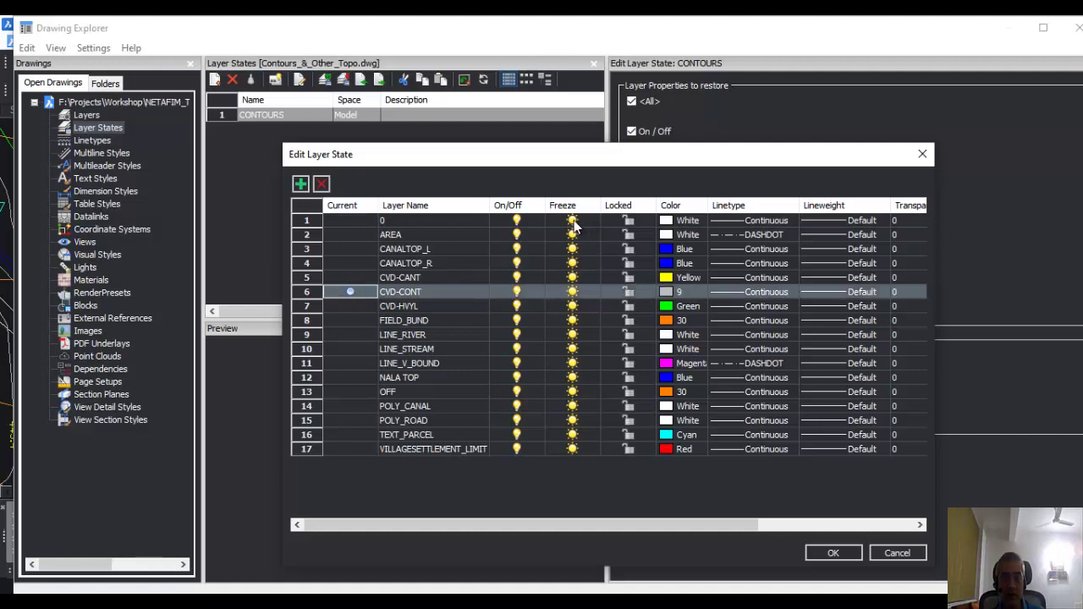
{"action": "left_click", "coordinate": [572, 220]}
{"action": "left_click", "coordinate": [573, 234], "text": "shift"}
{"action": "left_click", "coordinate": [573, 248]}
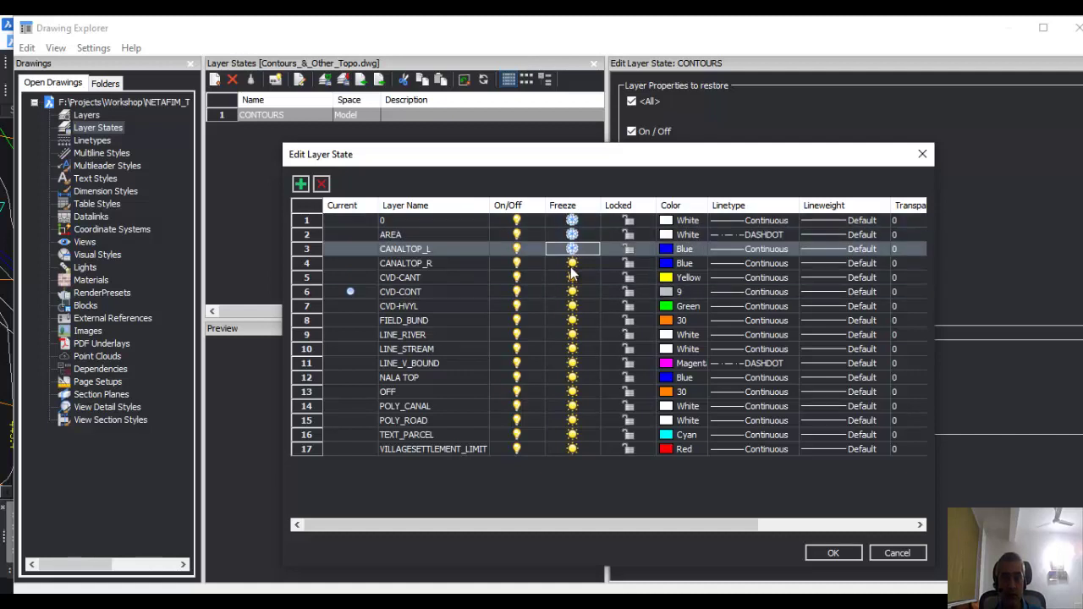
{"action": "left_click", "coordinate": [573, 263]}
{"action": "left_click", "coordinate": [573, 278]}
{"action": "left_click", "coordinate": [573, 320]}
{"action": "left_click", "coordinate": [573, 449], "text": "shift"}
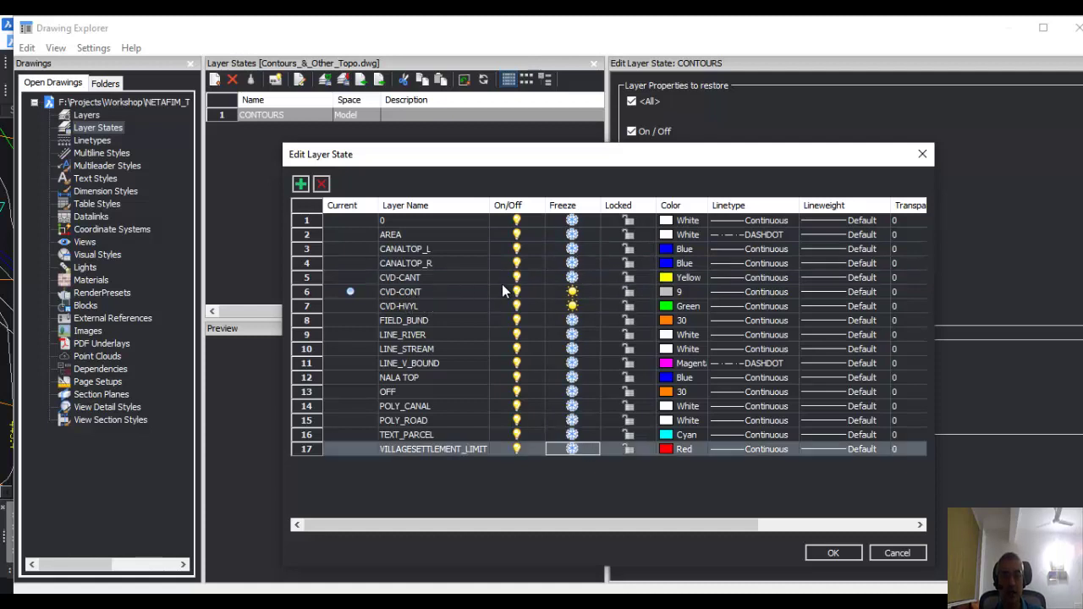
{"action": "left_click", "coordinate": [572, 278]}
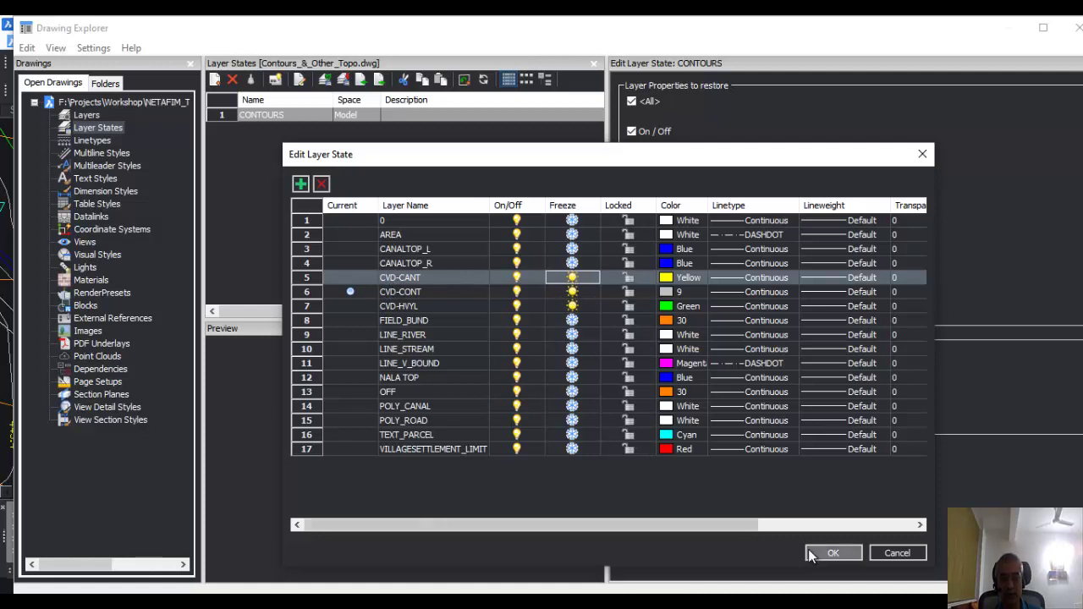
{"action": "left_click", "coordinate": [829, 554]}
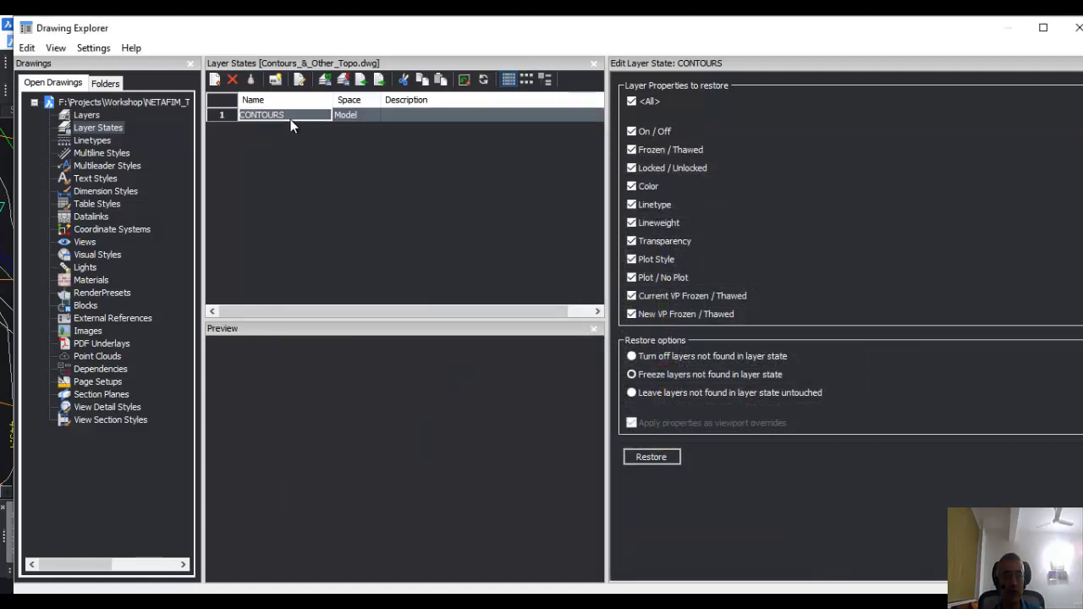
Create a new layer state named NOCONTOURS
{"action": "left_click", "coordinate": [215, 80]}
{"action": "type", "text": "NOC"}
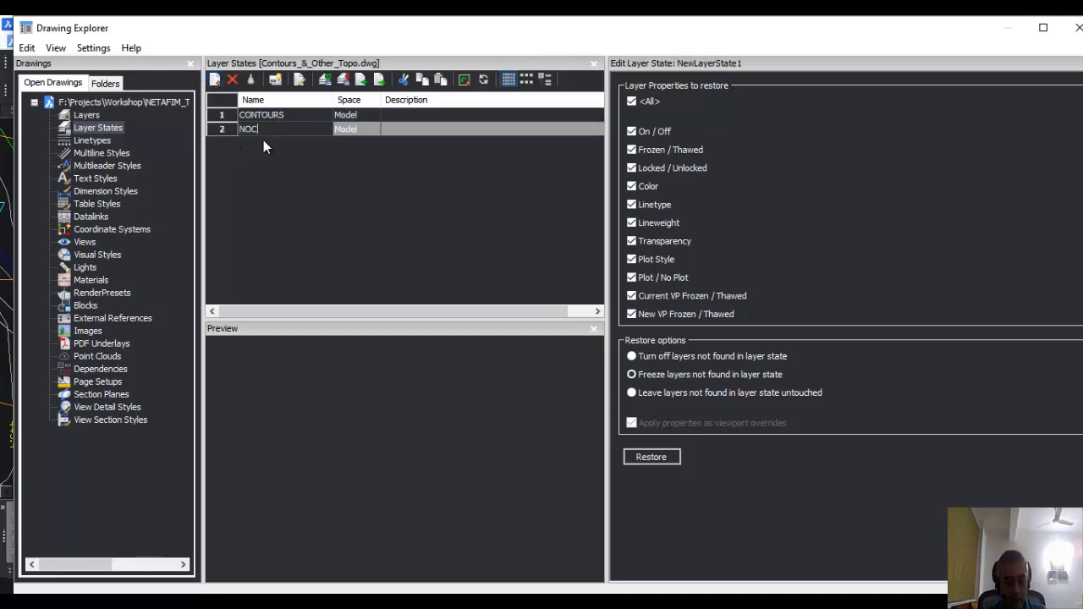
{"action": "type", "text": "ONTOURS"}
{"action": "key", "text": "Return"}
Edit the NOCONTOURS state to make layer 0 current and freeze CVD-CANT, CVD-CONT and CVD-HVYL, and close the Drawing Explorer
{"action": "right_click", "coordinate": [261, 131]}
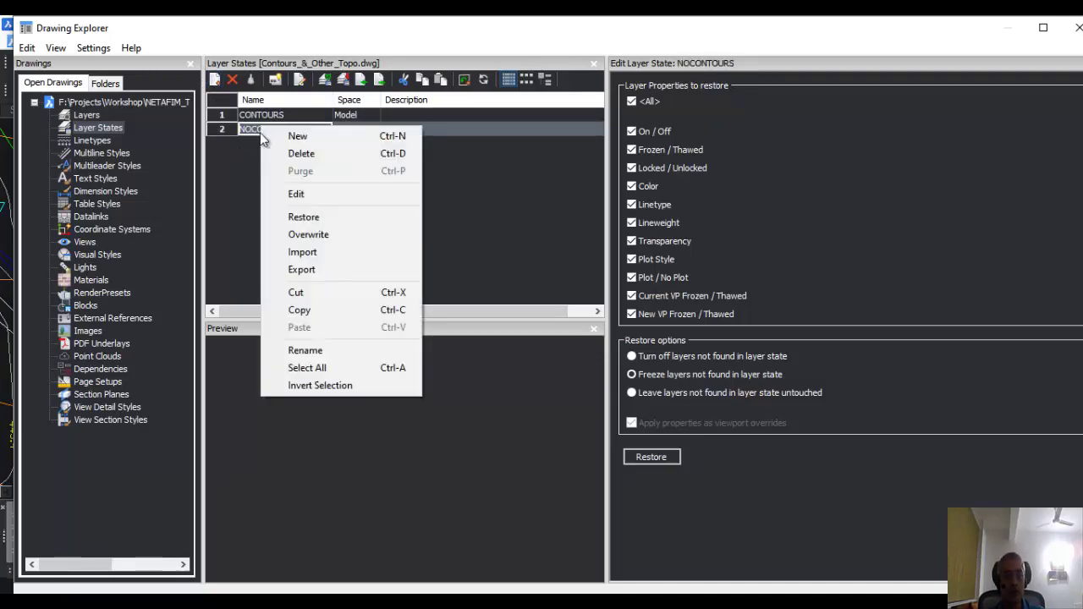
{"action": "left_click", "coordinate": [293, 194]}
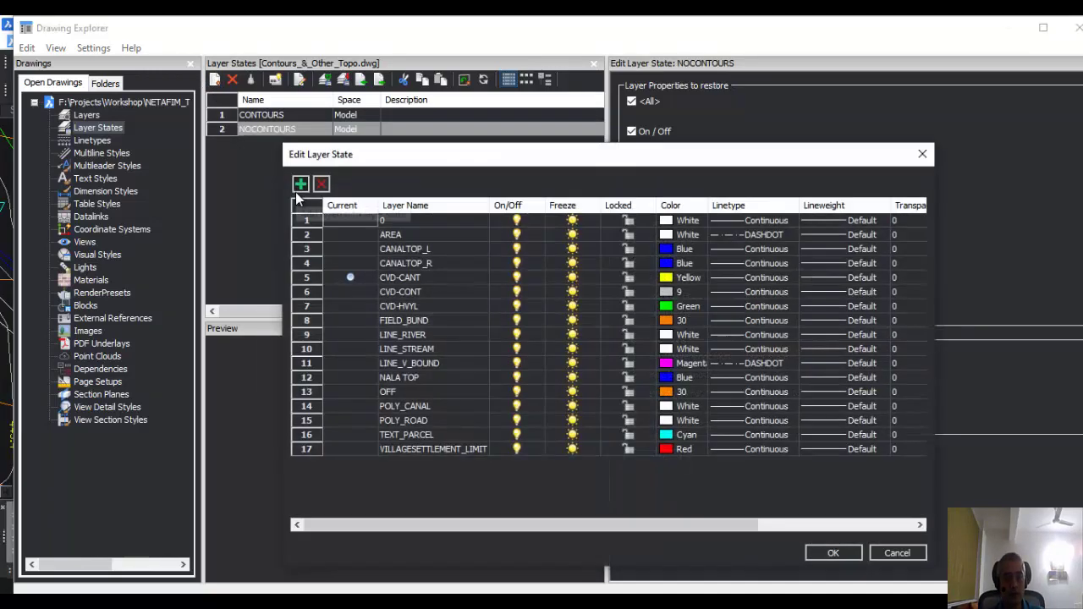
{"action": "left_click", "coordinate": [504, 279]}
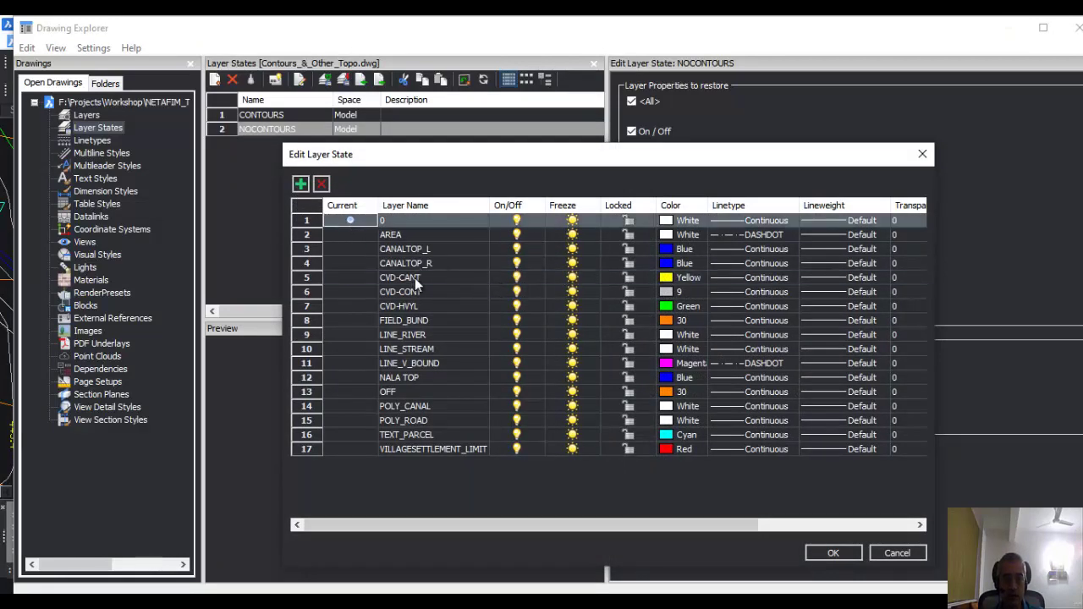
{"action": "left_click", "coordinate": [572, 278]}
{"action": "left_click", "coordinate": [572, 292]}
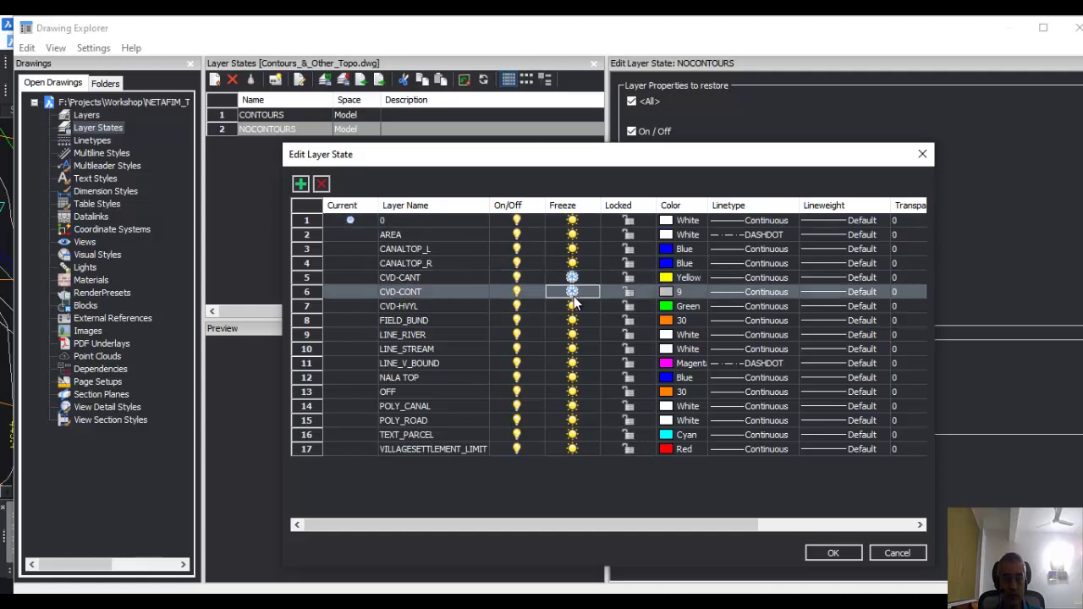
{"action": "left_click", "coordinate": [573, 307]}
{"action": "left_click", "coordinate": [855, 552]}
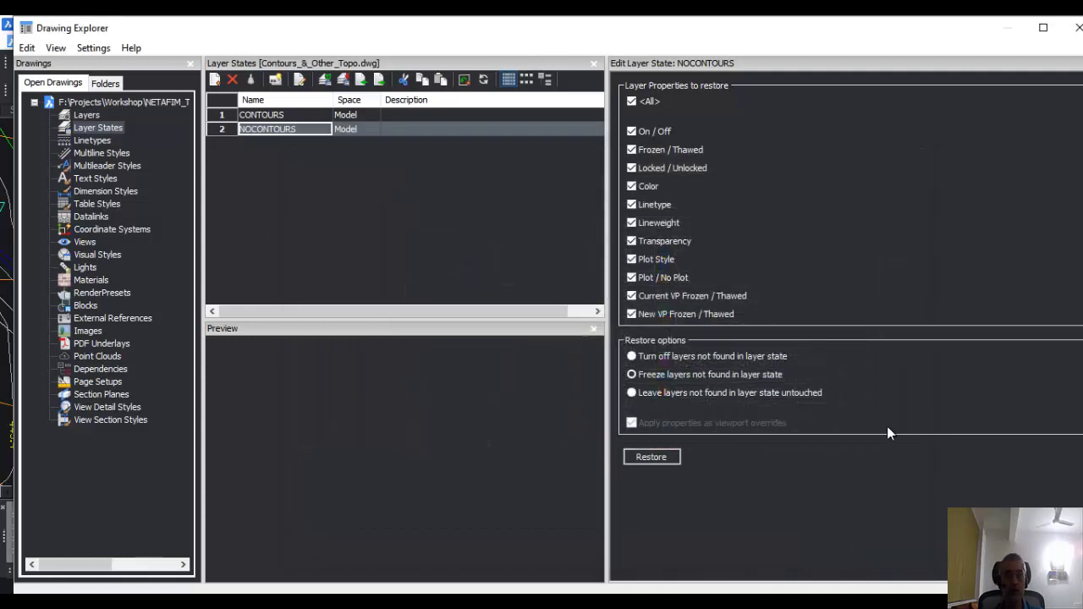
{"action": "left_click", "coordinate": [1078, 27]}
Restore the CONTOURS layer state with all its layer properties and return to the drawing
{"action": "scroll", "coordinate": [387, 311], "scroll_direction": "down", "scroll_amount": 5}
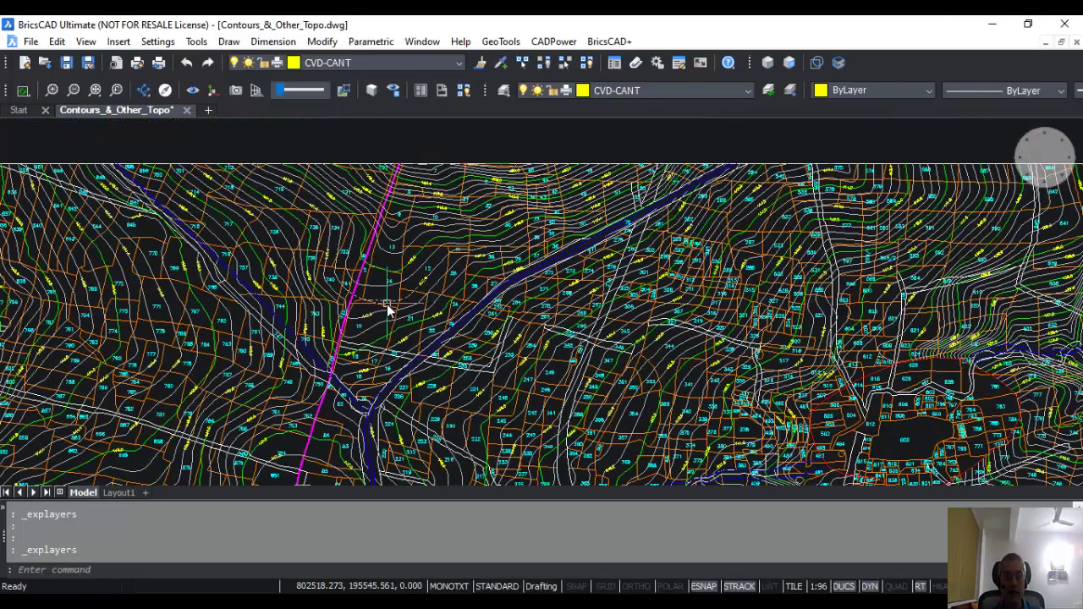
{"action": "middle_click_drag", "start_coordinate": [394, 307], "coordinate": [466, 212]}
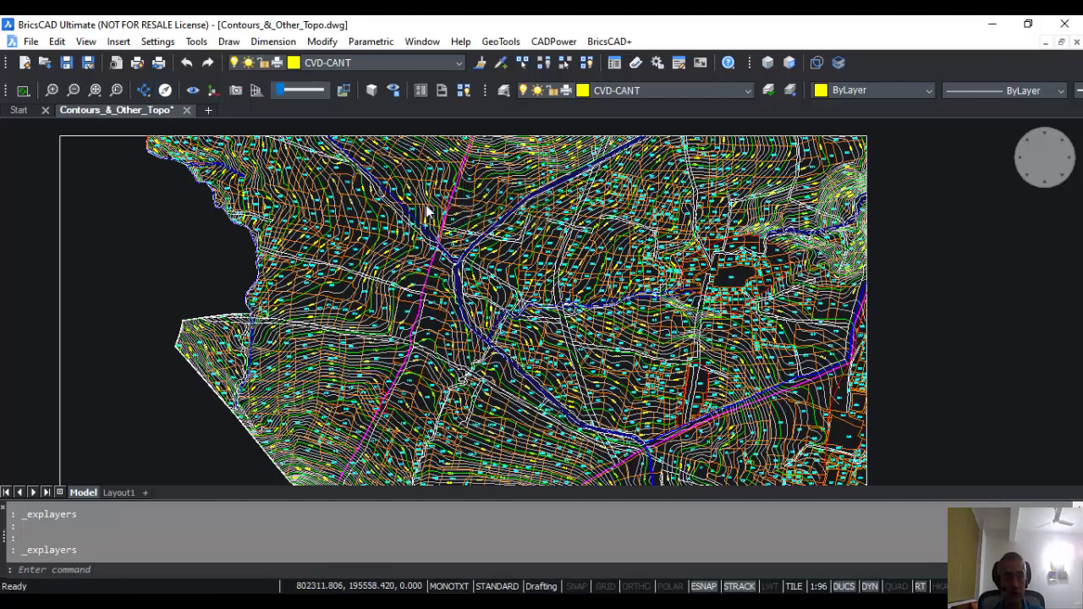
{"action": "left_click", "coordinate": [193, 42]}
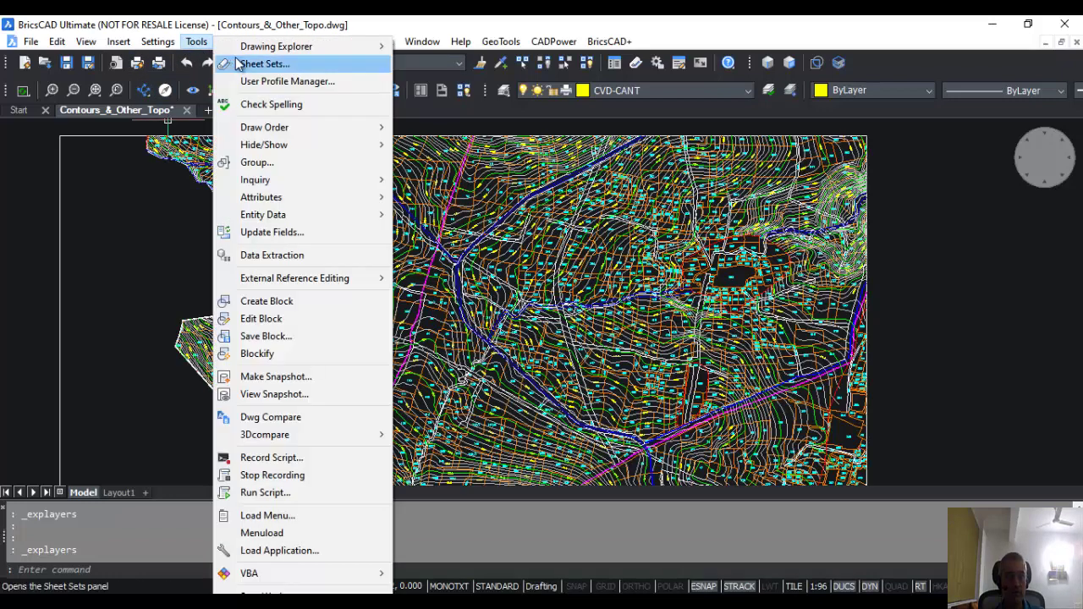
{"action": "mouse_move", "coordinate": [389, 46]}
{"action": "left_click", "coordinate": [436, 63]}
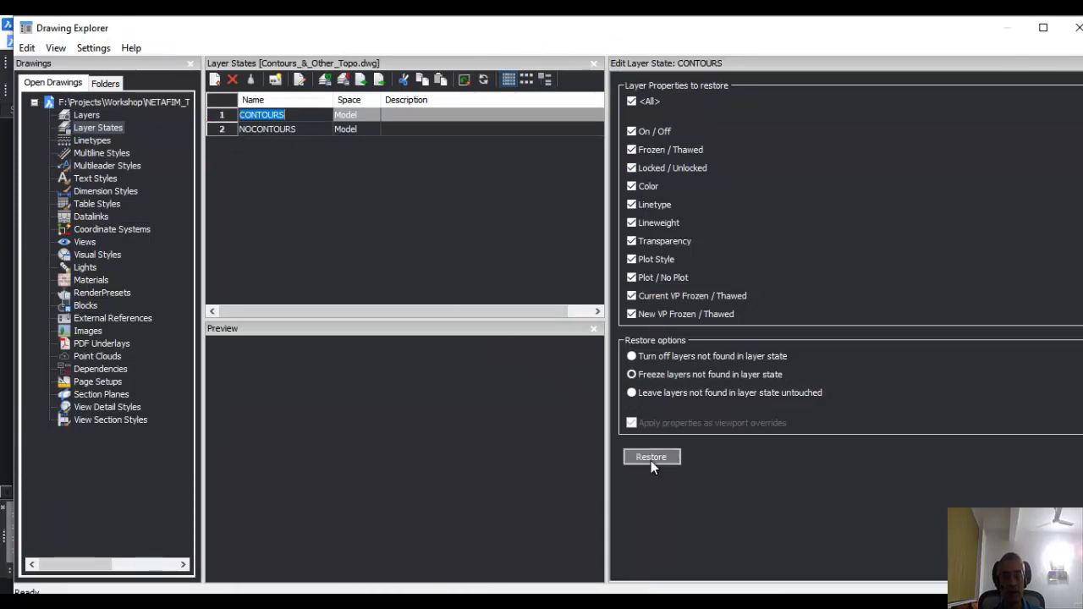
{"action": "left_click", "coordinate": [653, 457]}
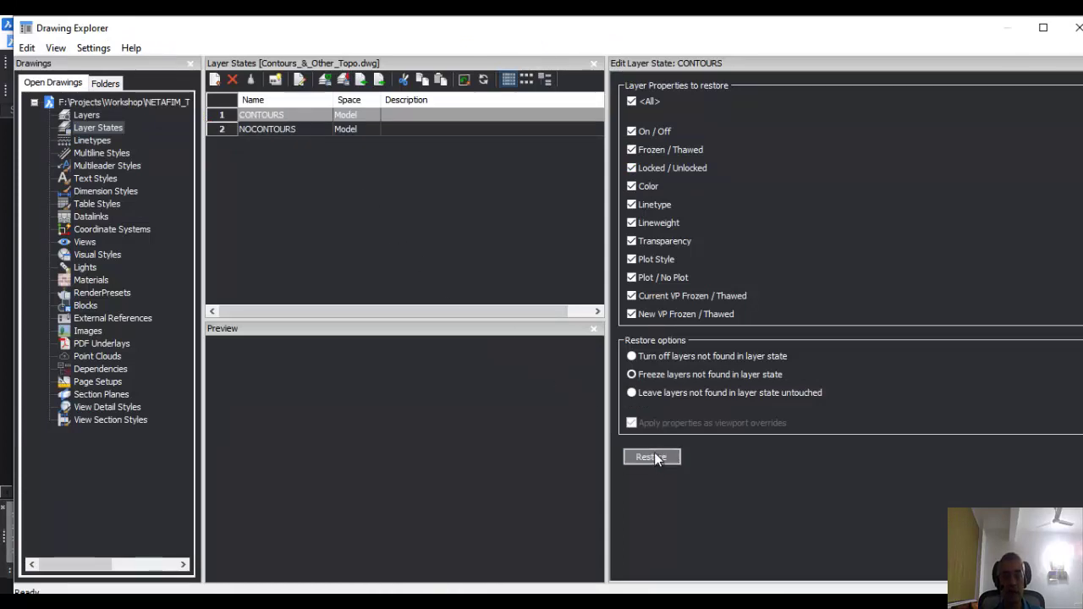
{"action": "left_click", "coordinate": [1077, 30]}
{"action": "scroll", "coordinate": [531, 236], "scroll_direction": "down", "scroll_amount": 4}
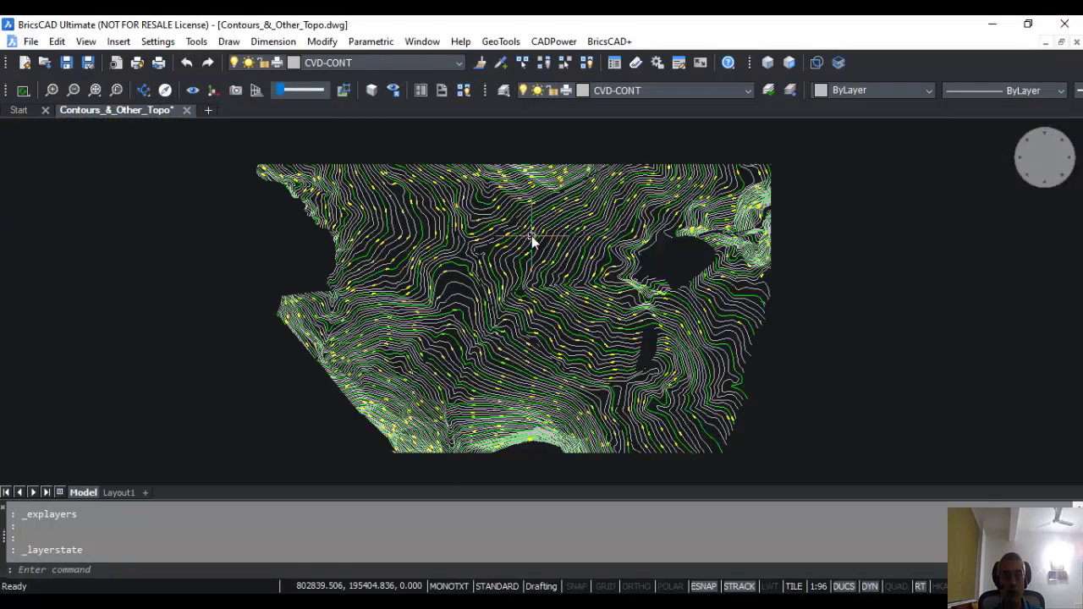
{"action": "scroll", "coordinate": [532, 236], "scroll_direction": "up", "scroll_amount": 2}
{"action": "scroll", "coordinate": [532, 236], "scroll_direction": "down", "scroll_amount": 2}
Restore the NOCONTOURS layer state with all its layer properties and close the Drawing Explorer
{"action": "left_click", "coordinate": [196, 42]}
{"action": "mouse_move", "coordinate": [245, 47]}
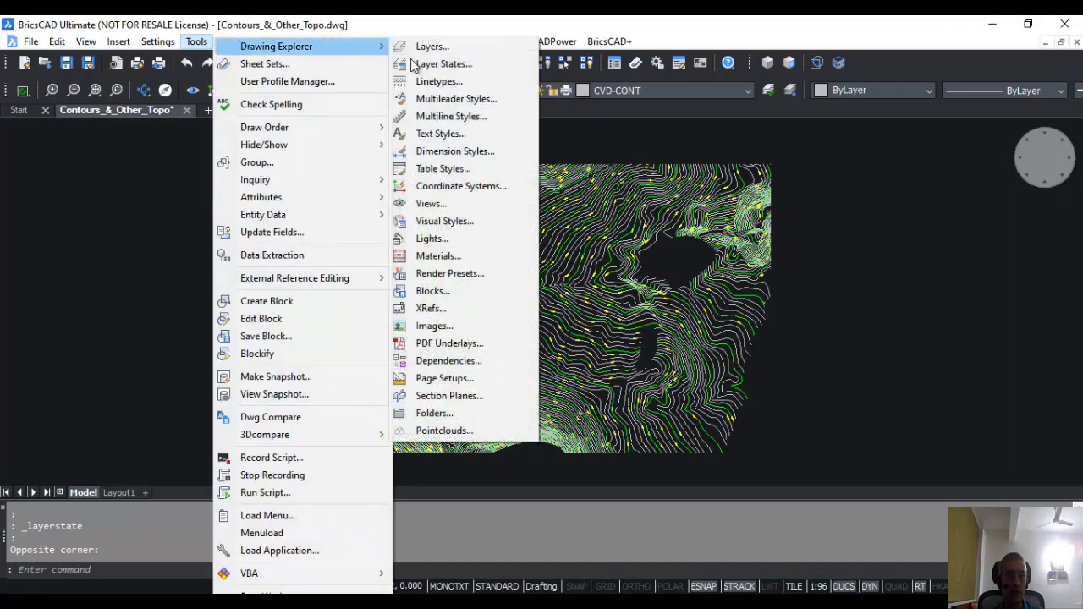
{"action": "left_click", "coordinate": [421, 63]}
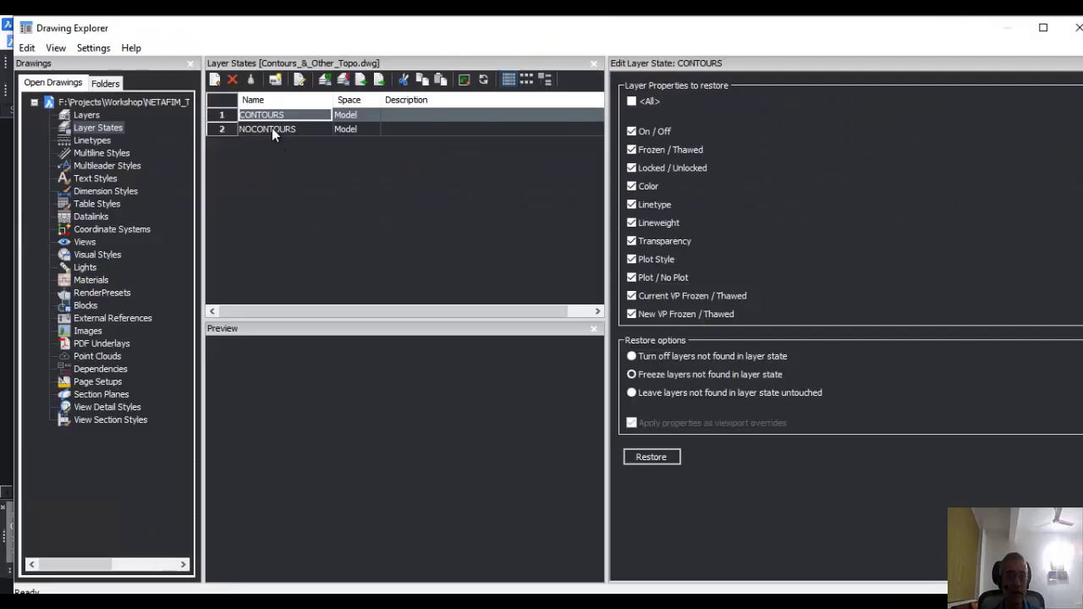
{"action": "left_click", "coordinate": [272, 129]}
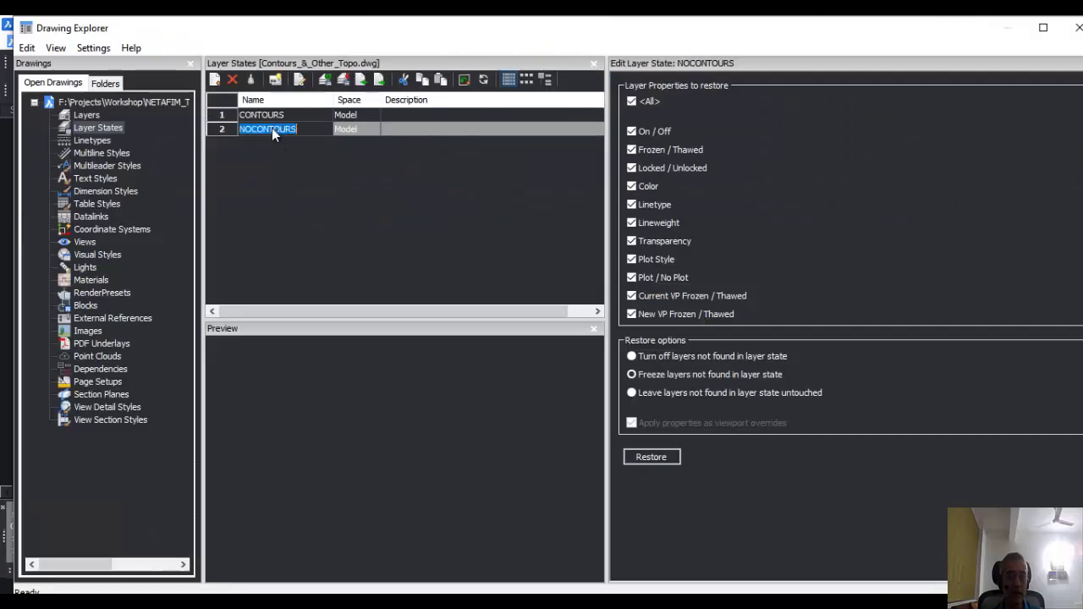
{"action": "left_click", "coordinate": [651, 457]}
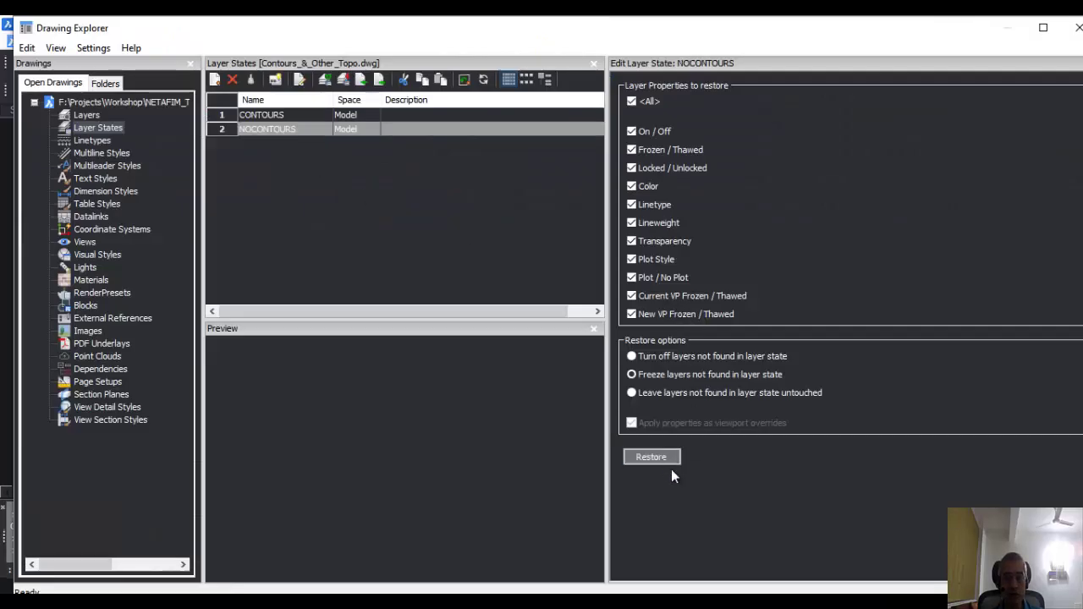
{"action": "left_click", "coordinate": [1078, 28]}
Inspect the drawing under the restored NOCONTOURS state and check the freeze status of the contour layers in the layer list
{"action": "scroll", "coordinate": [478, 272], "scroll_direction": "up", "scroll_amount": 3}
{"action": "scroll", "coordinate": [478, 273], "scroll_direction": "up", "scroll_amount": 2}
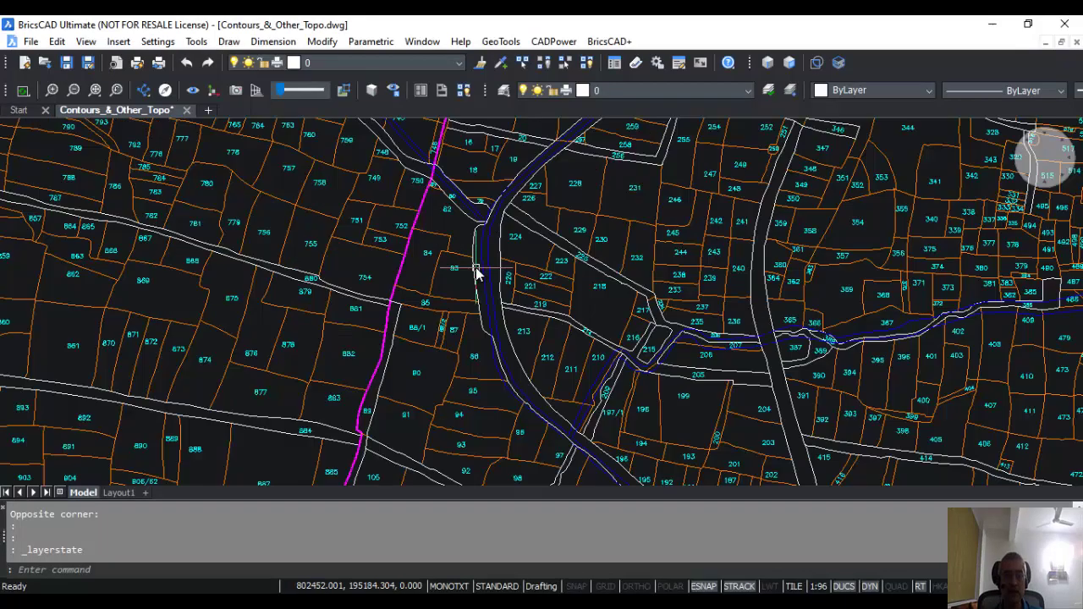
{"action": "scroll", "coordinate": [442, 230], "scroll_direction": "down", "scroll_amount": 2}
{"action": "scroll", "coordinate": [406, 222], "scroll_direction": "down", "scroll_amount": 2}
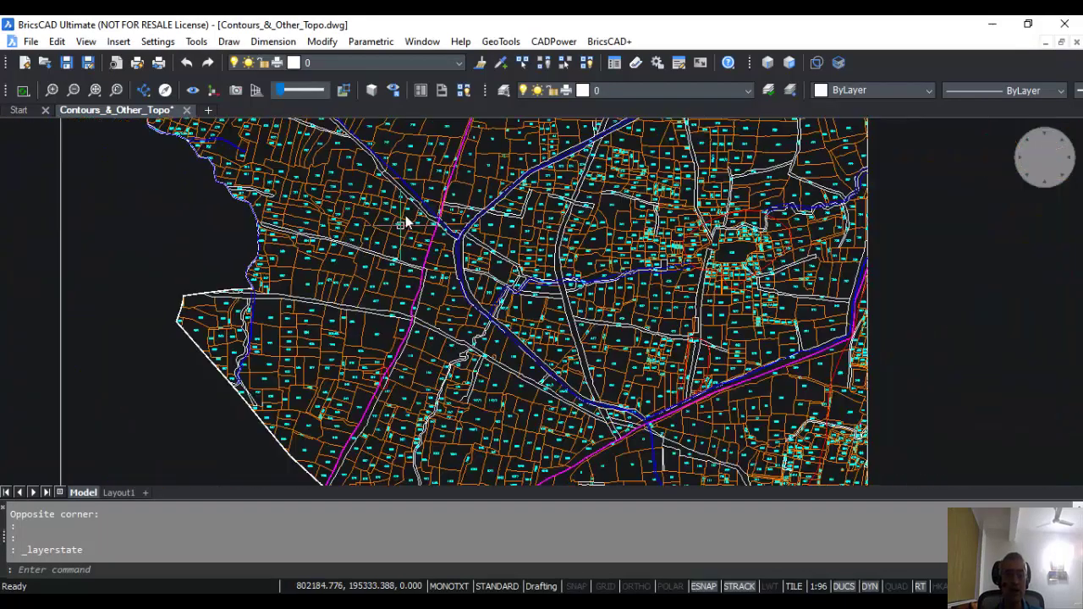
{"action": "left_click", "coordinate": [415, 60]}
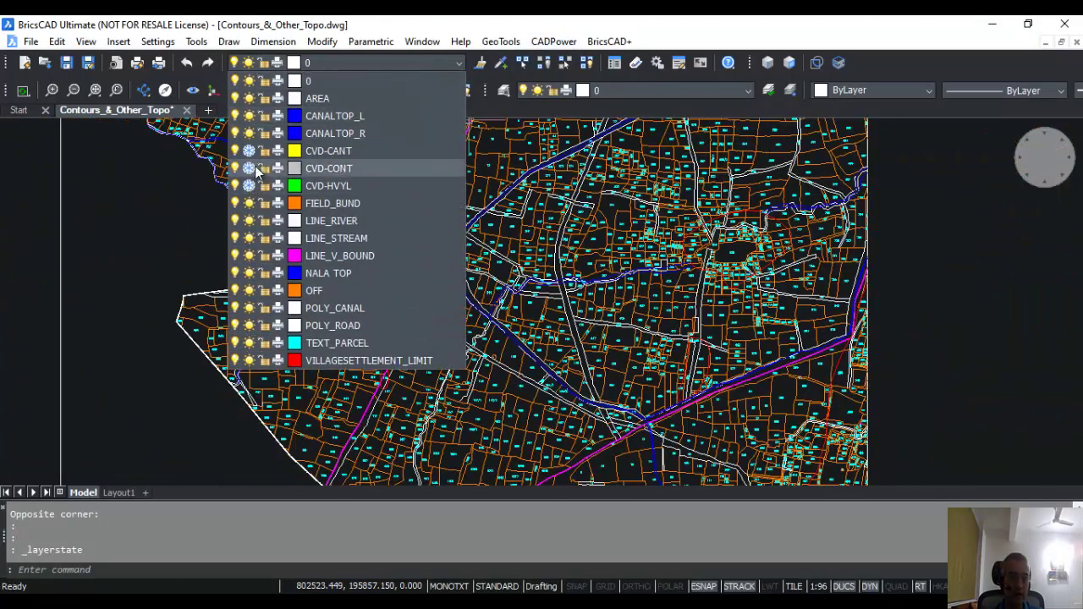
{"action": "left_click", "coordinate": [203, 332]}
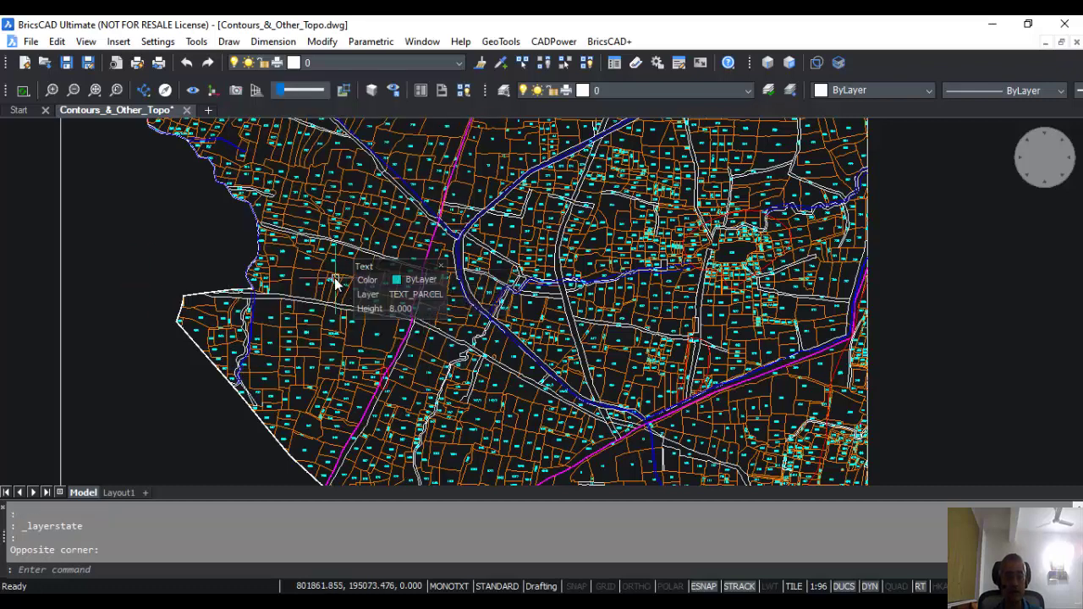
{"action": "middle_click_drag", "start_coordinate": [334, 278], "coordinate": [321, 285]}
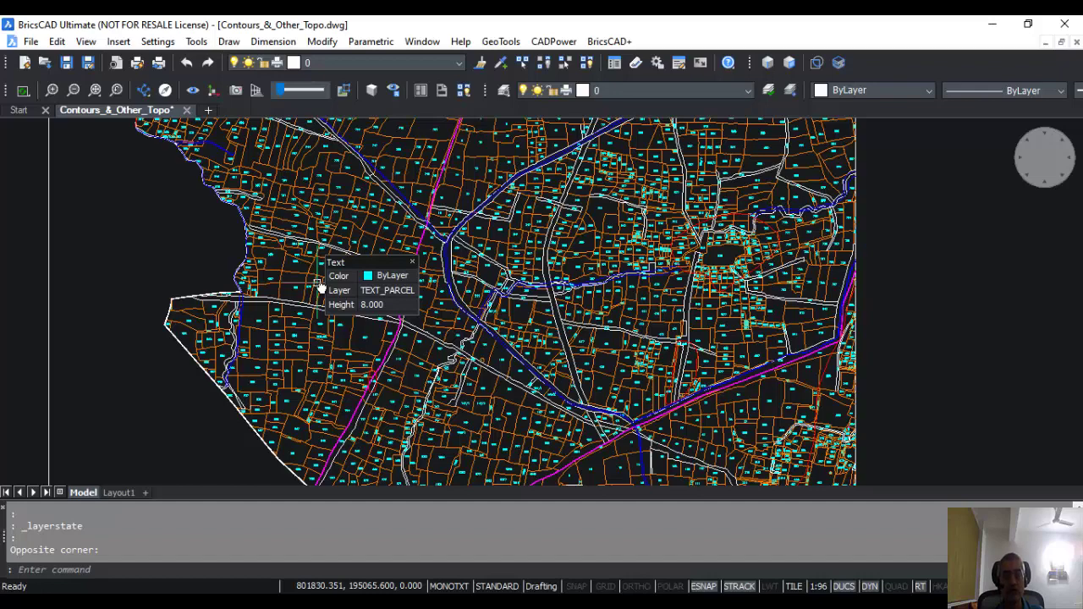
Display the drawing's layer states again and look at the options offered for the NOCONTOURS entry
{"action": "left_click", "coordinate": [196, 41]}
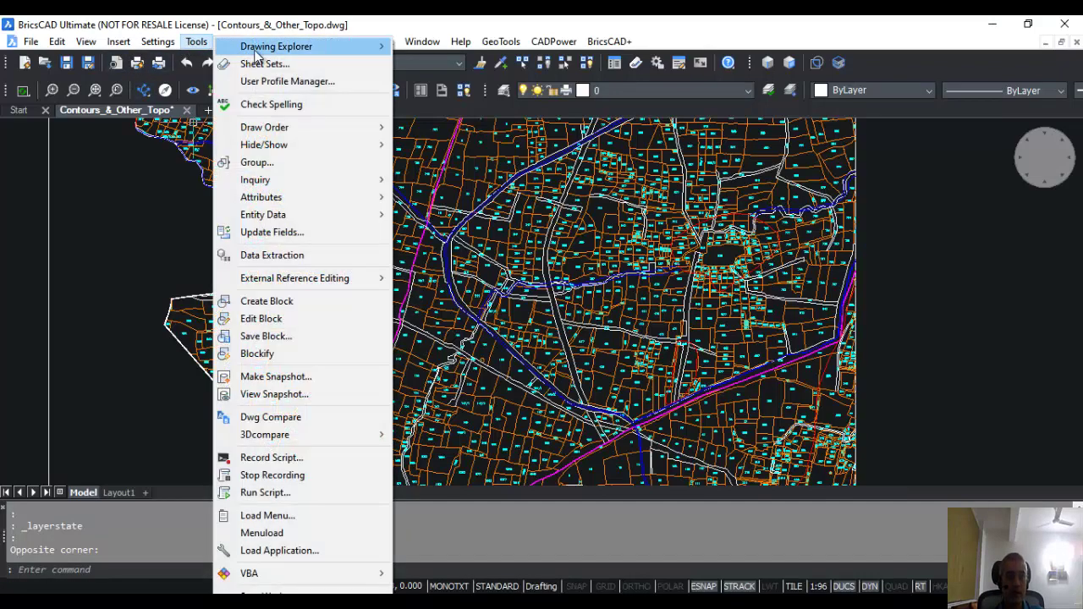
{"action": "mouse_move", "coordinate": [256, 51]}
{"action": "left_click", "coordinate": [440, 64]}
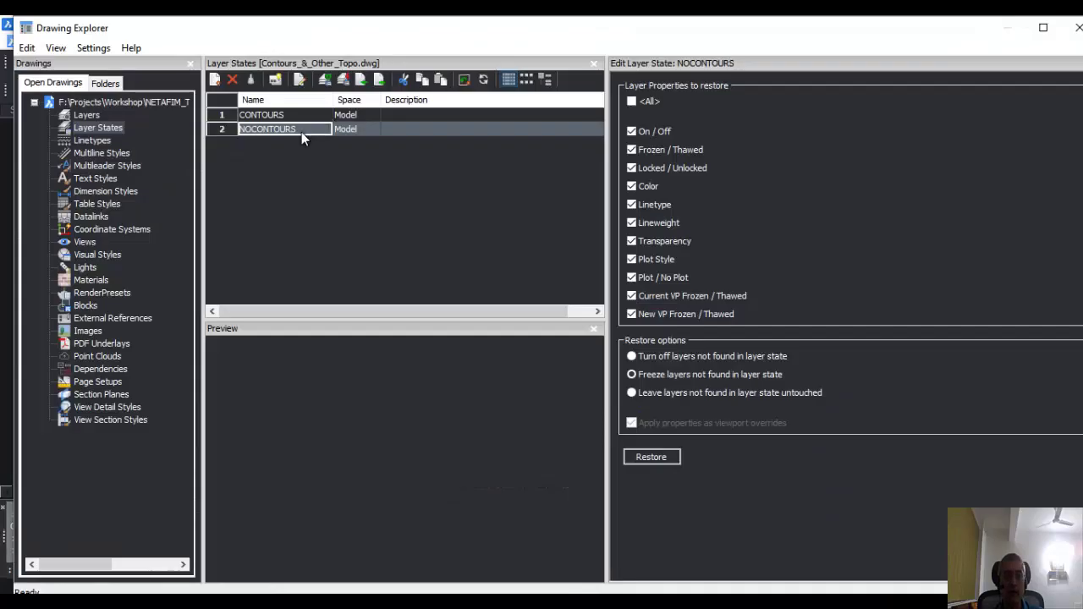
{"action": "right_click", "coordinate": [300, 132]}
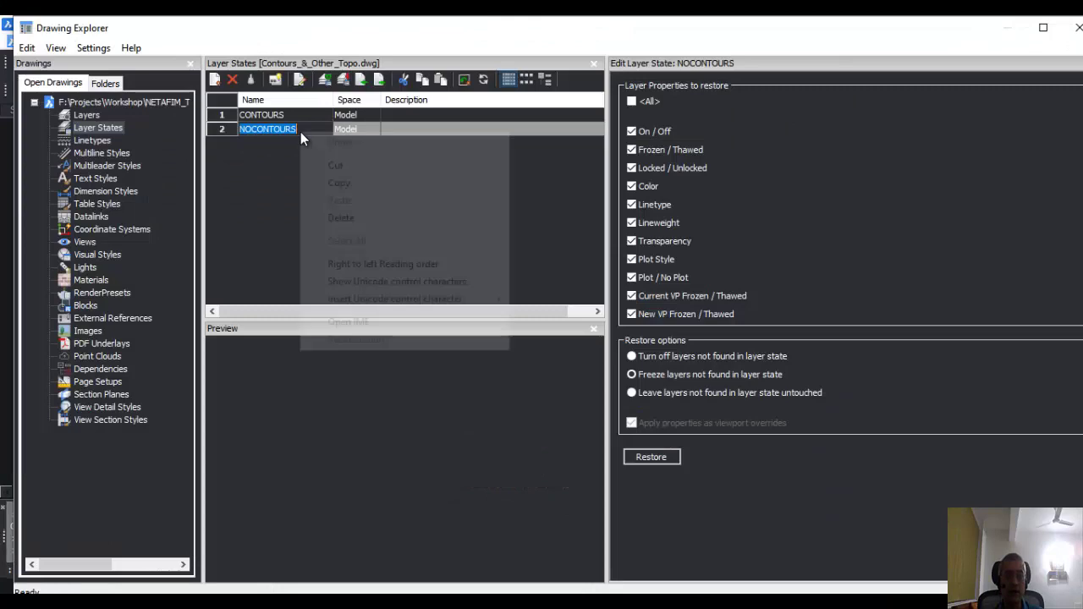
{"action": "left_click", "coordinate": [341, 218]}
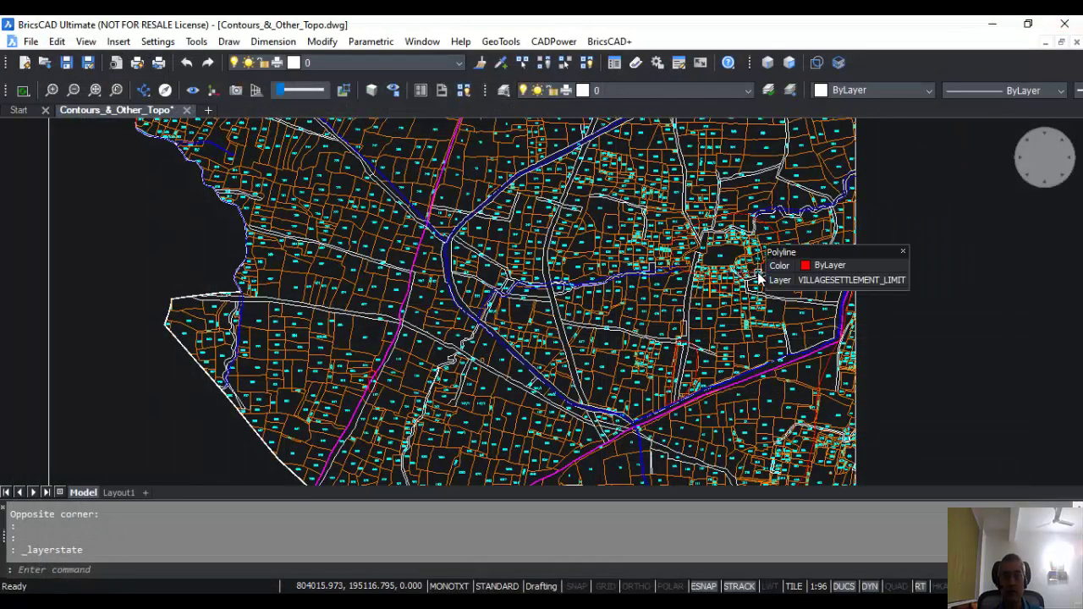